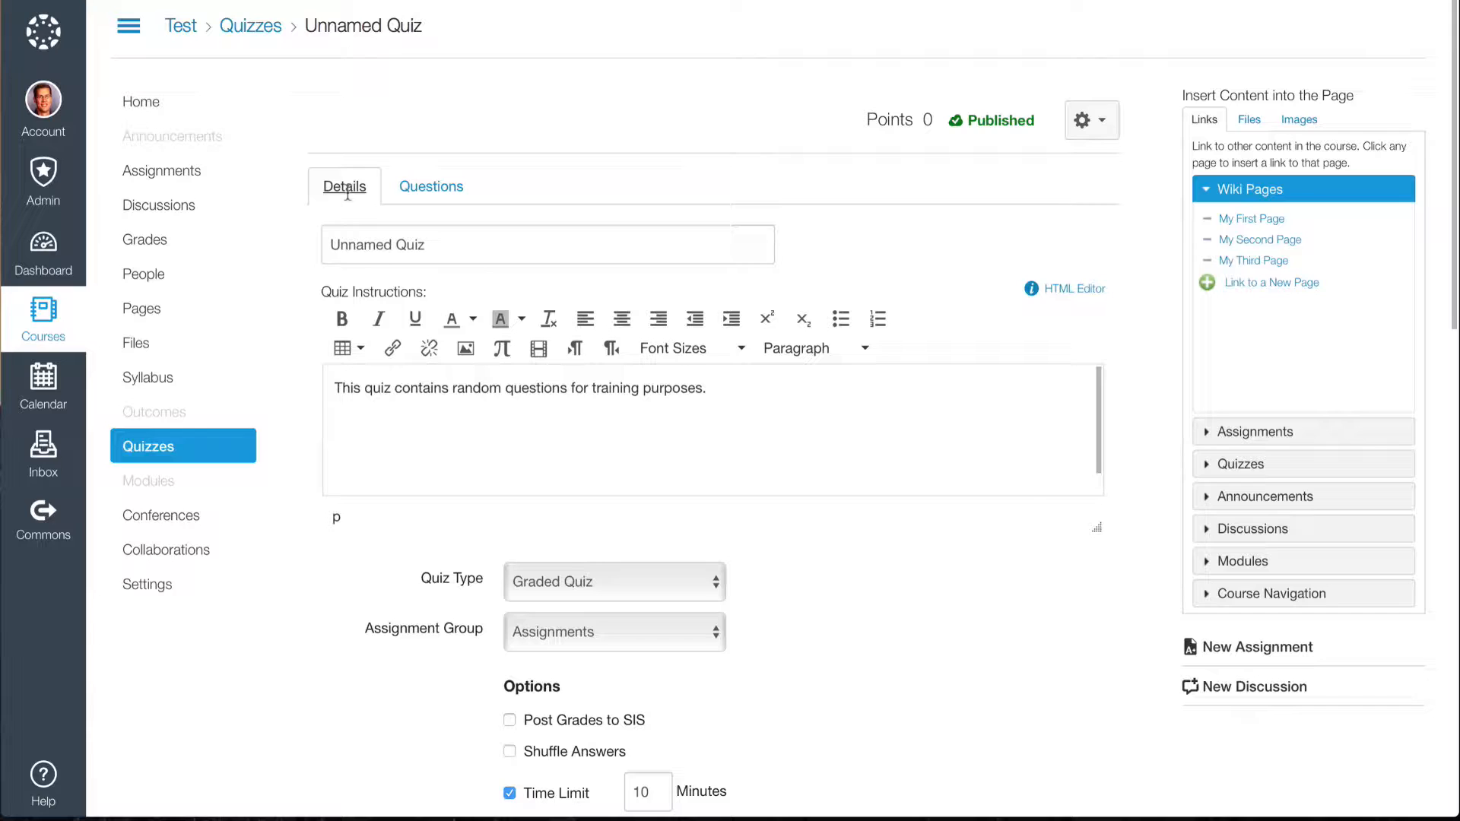
Add a new Multiple Choice question worth 1 point to the quiz and clear its default name.
click(431, 190)
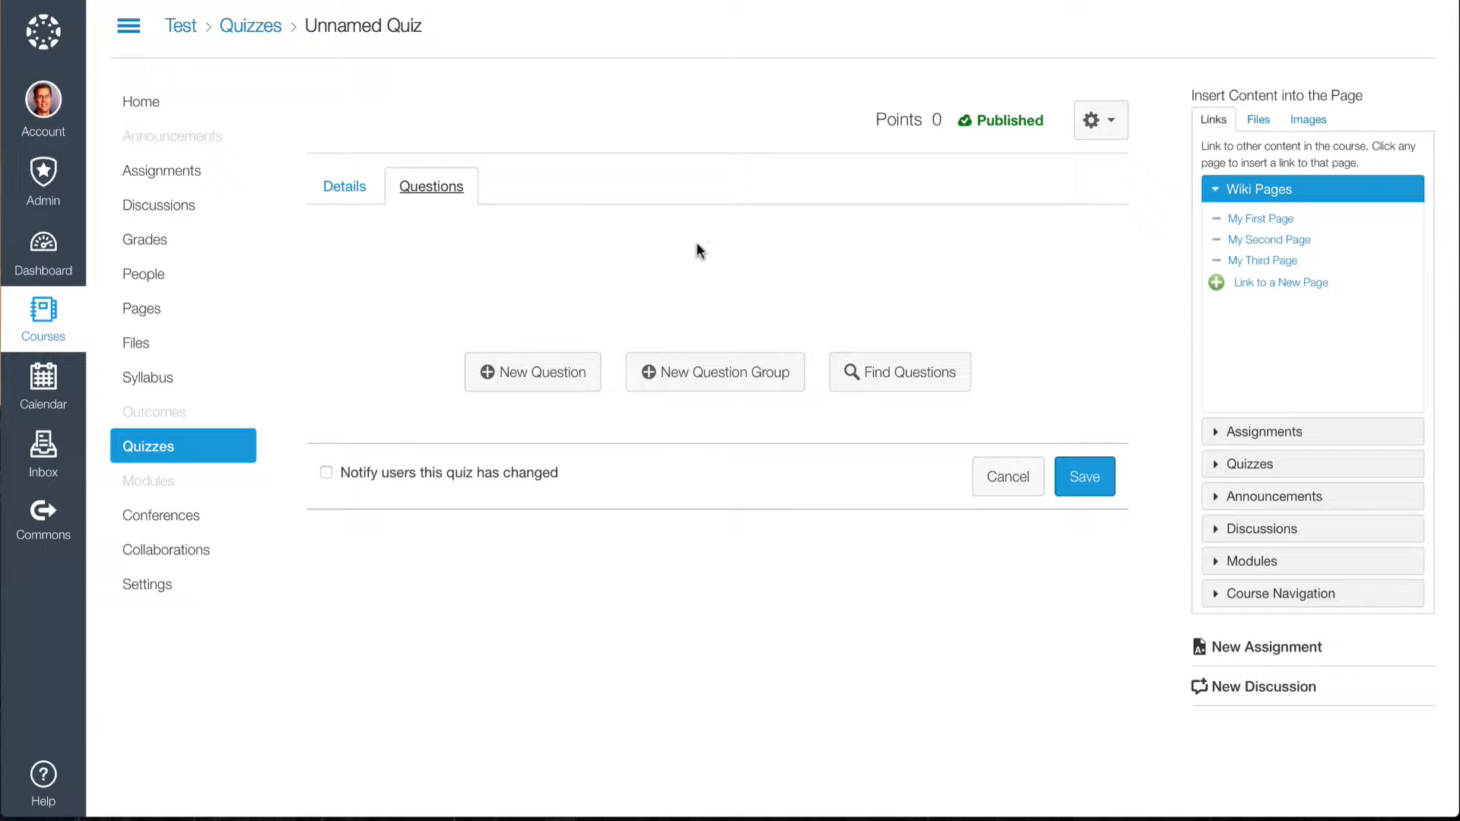
click(537, 376)
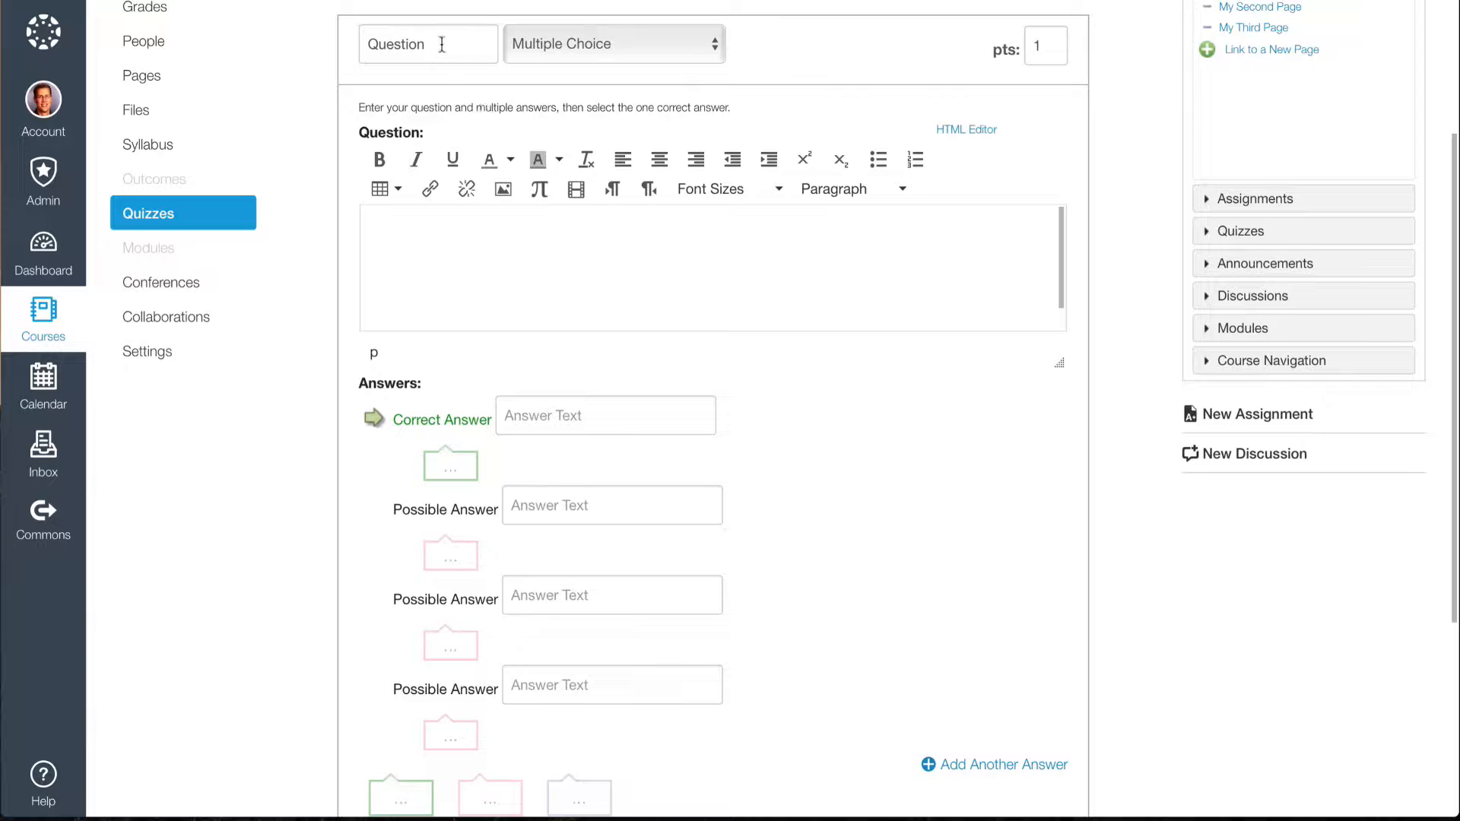
drag(446, 44, 362, 42)
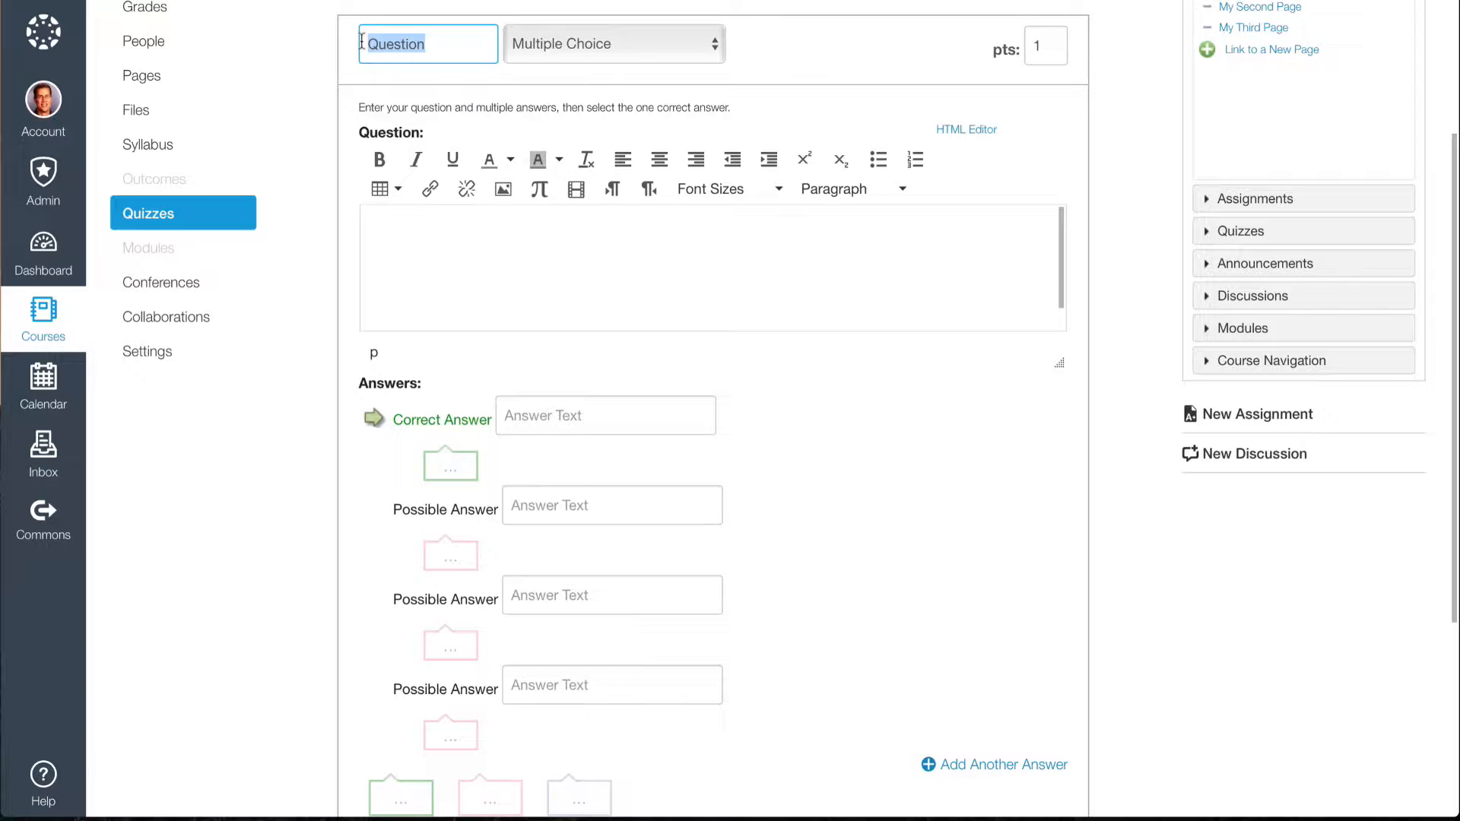
key(BackSpace)
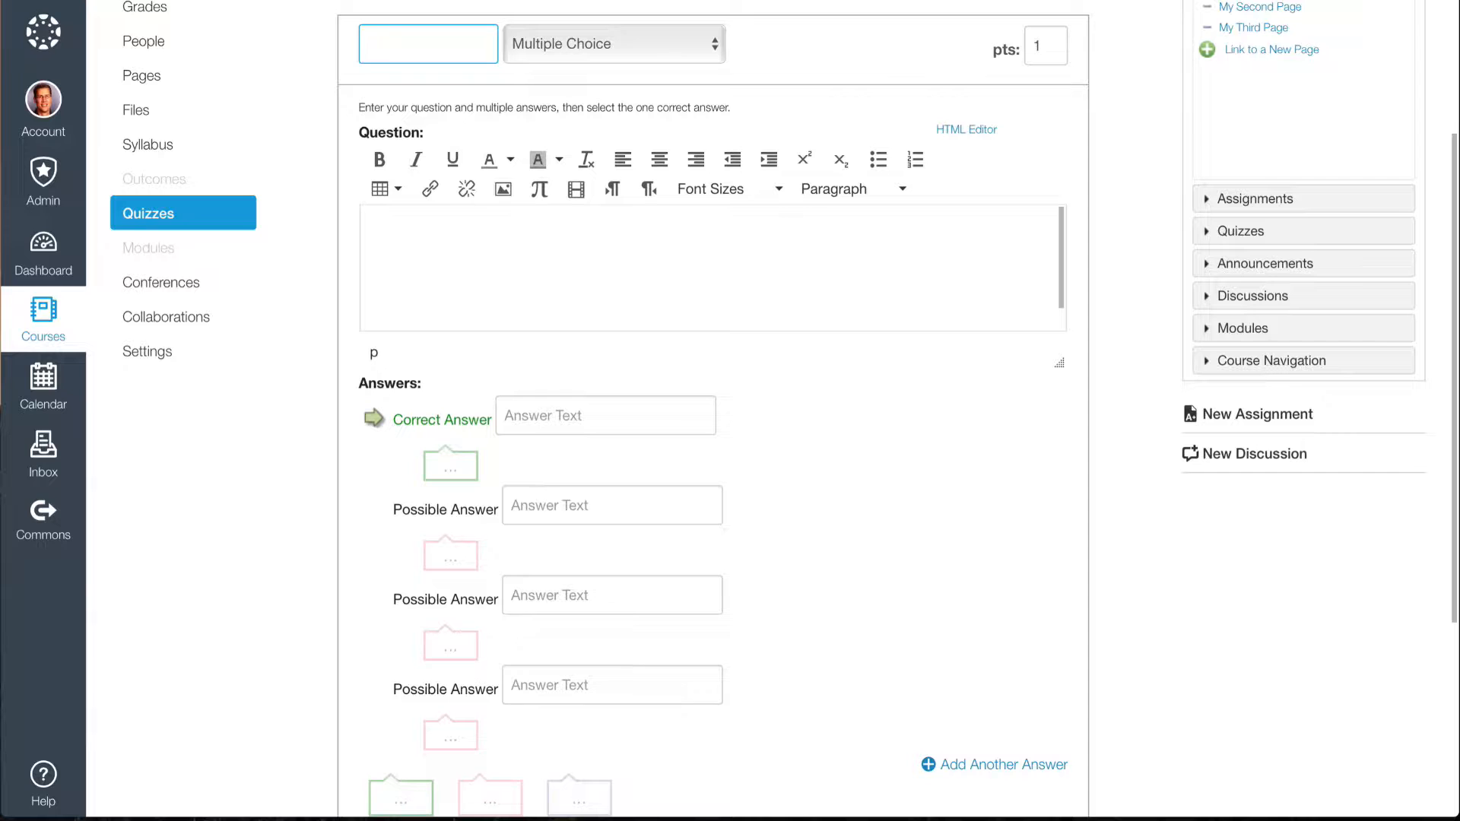
click(711, 47)
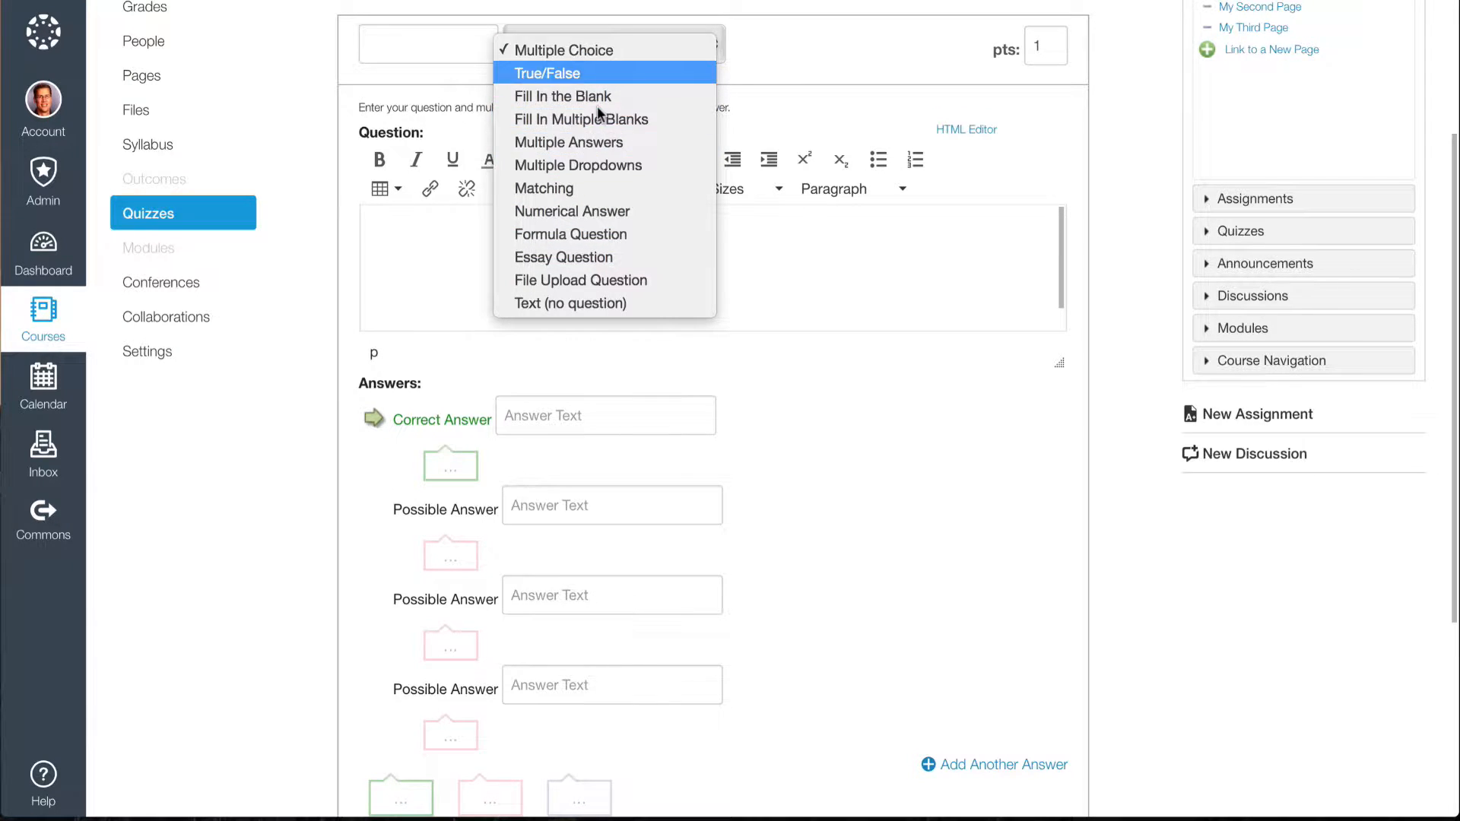
click(586, 49)
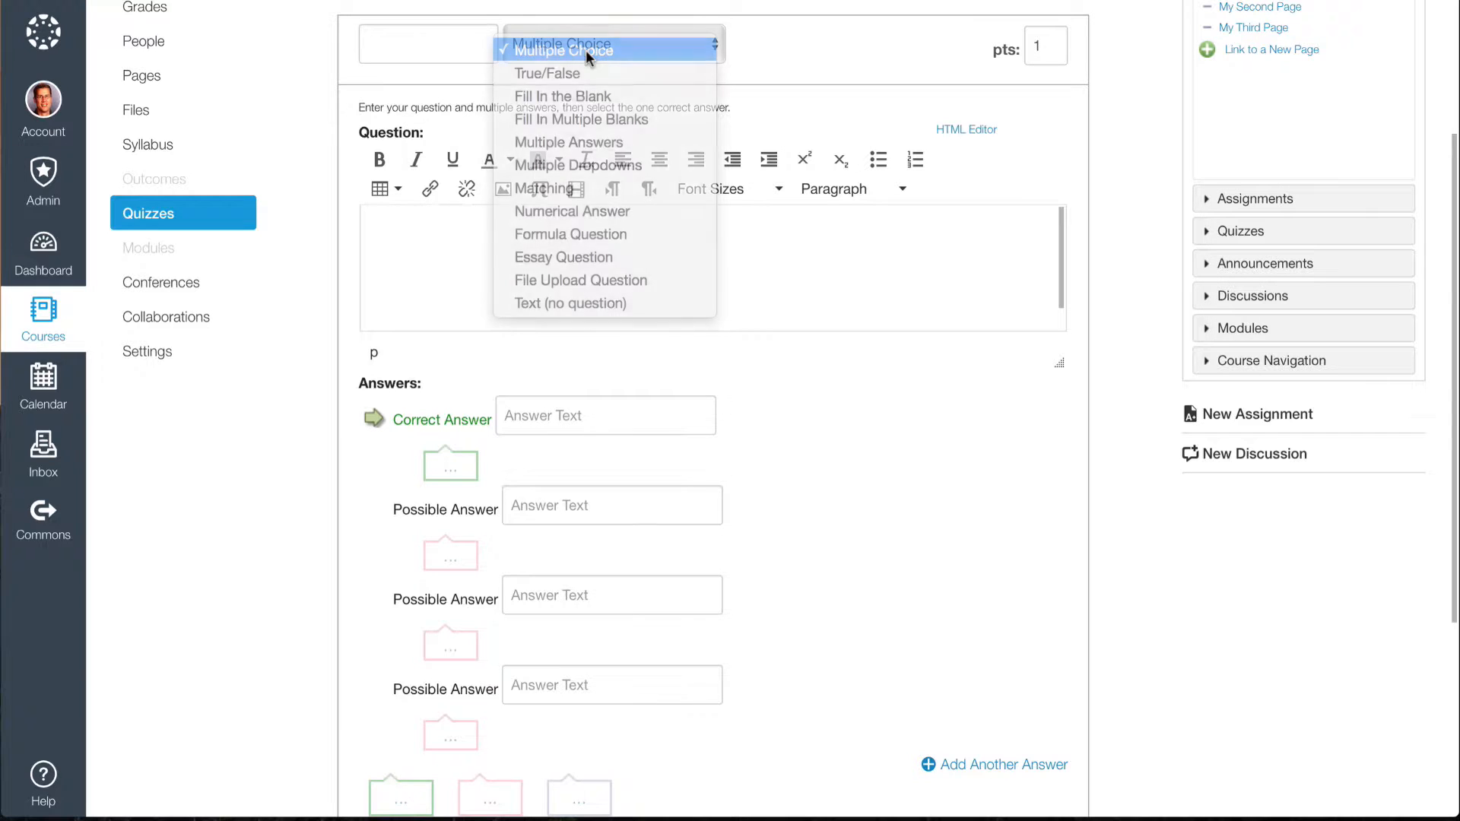
double_click(1037, 47)
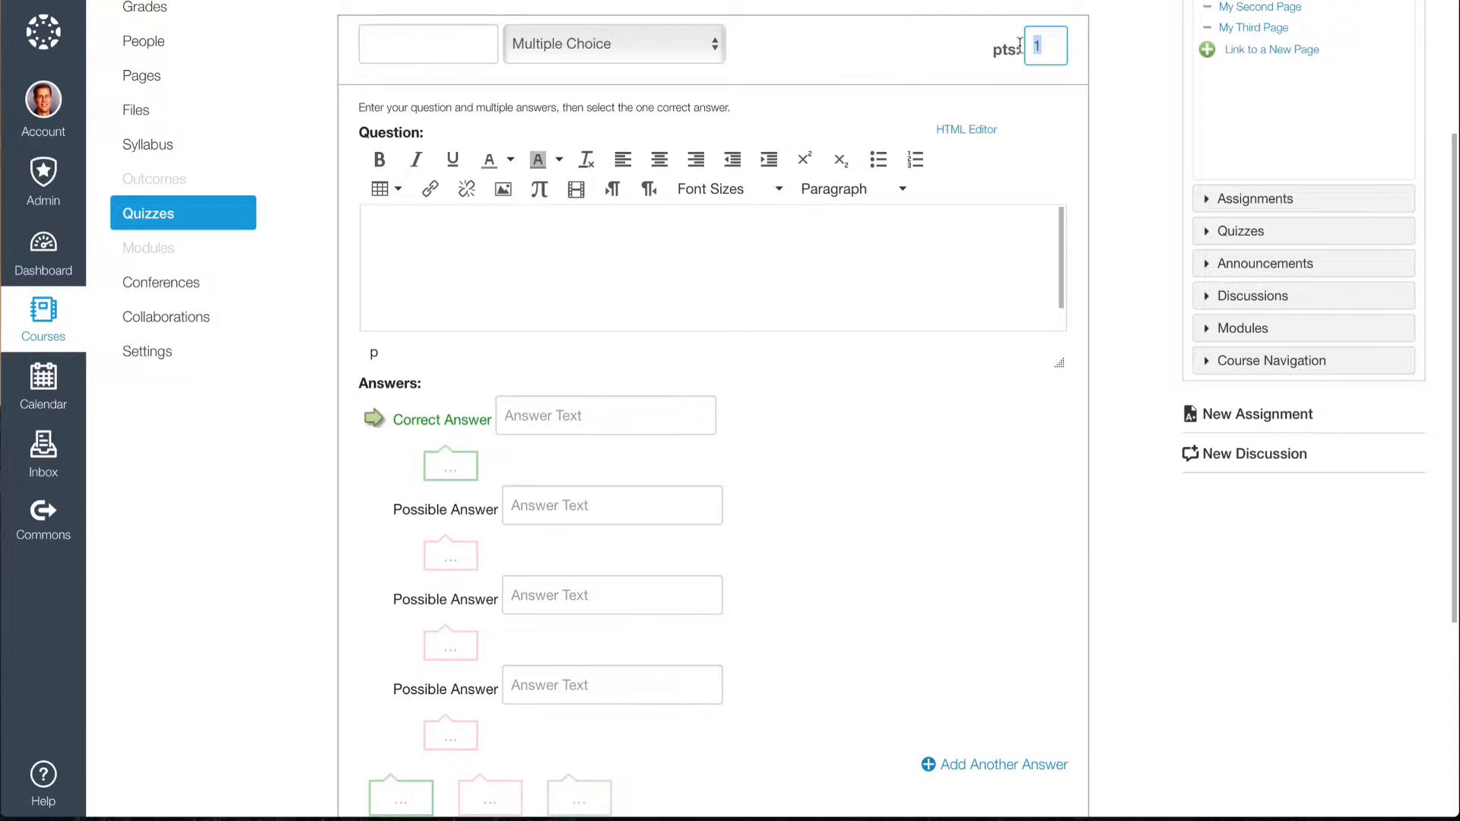
click(943, 56)
Enter the question text "Which planet of our solar system is closest to the sun?" and start a new line below it.
click(417, 240)
text(Which planet of )
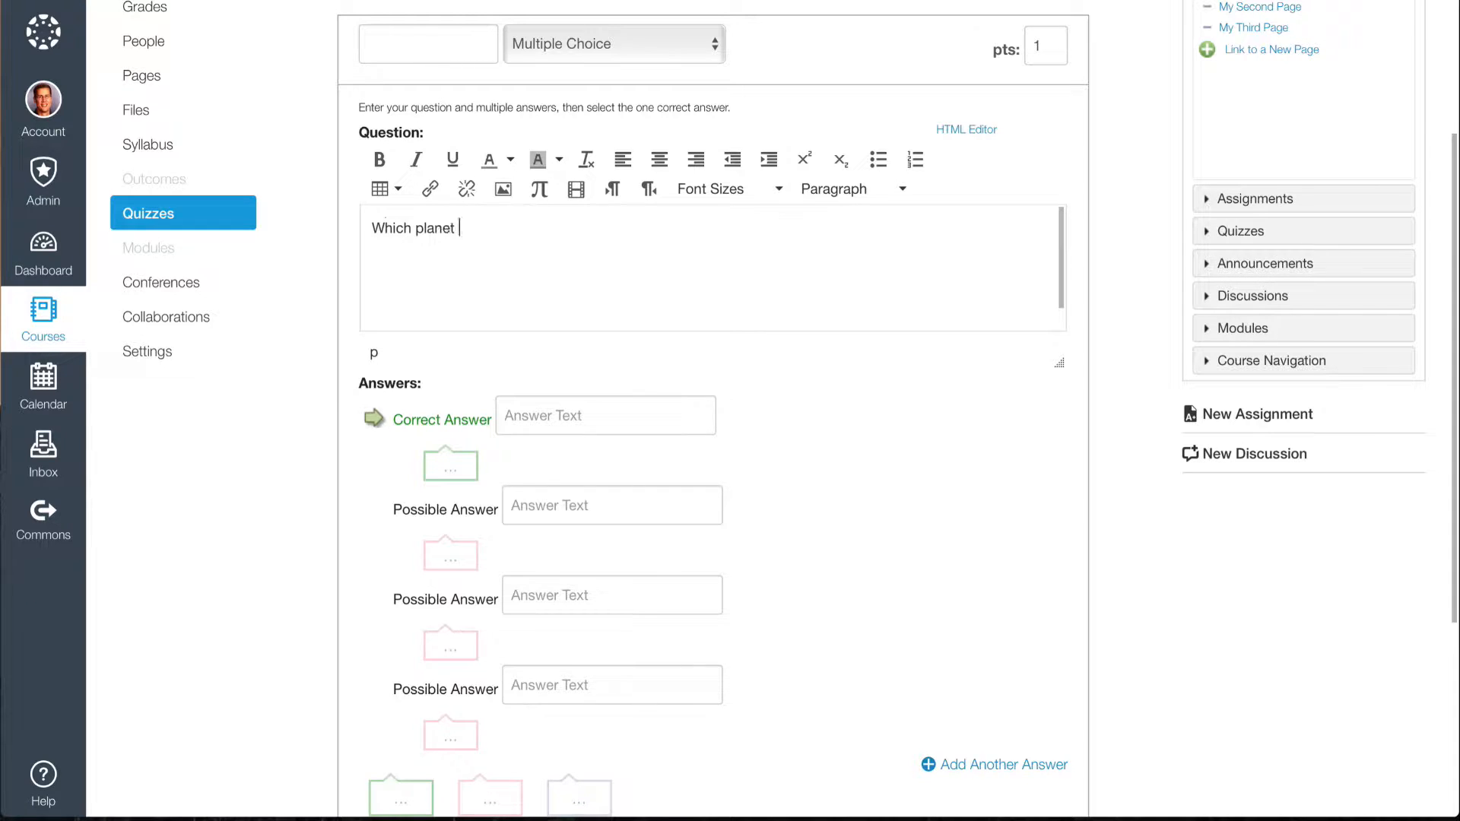
text(our solar system is)
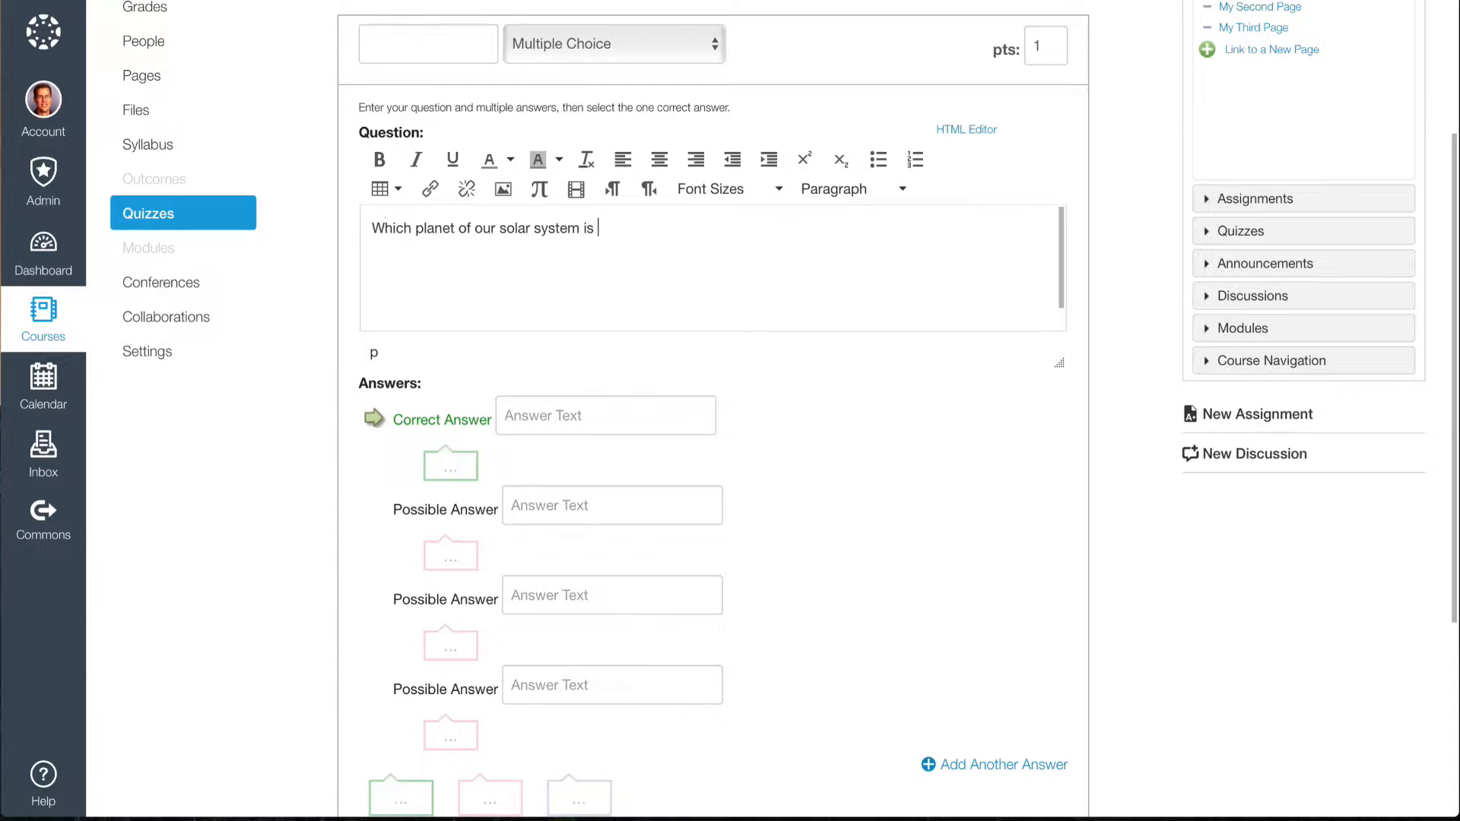
text( closest to the sun?)
key(Return)
Search Flickr for "solar system" as the question's image source and choose the picture of planets lined up on a grey background.
click(504, 192)
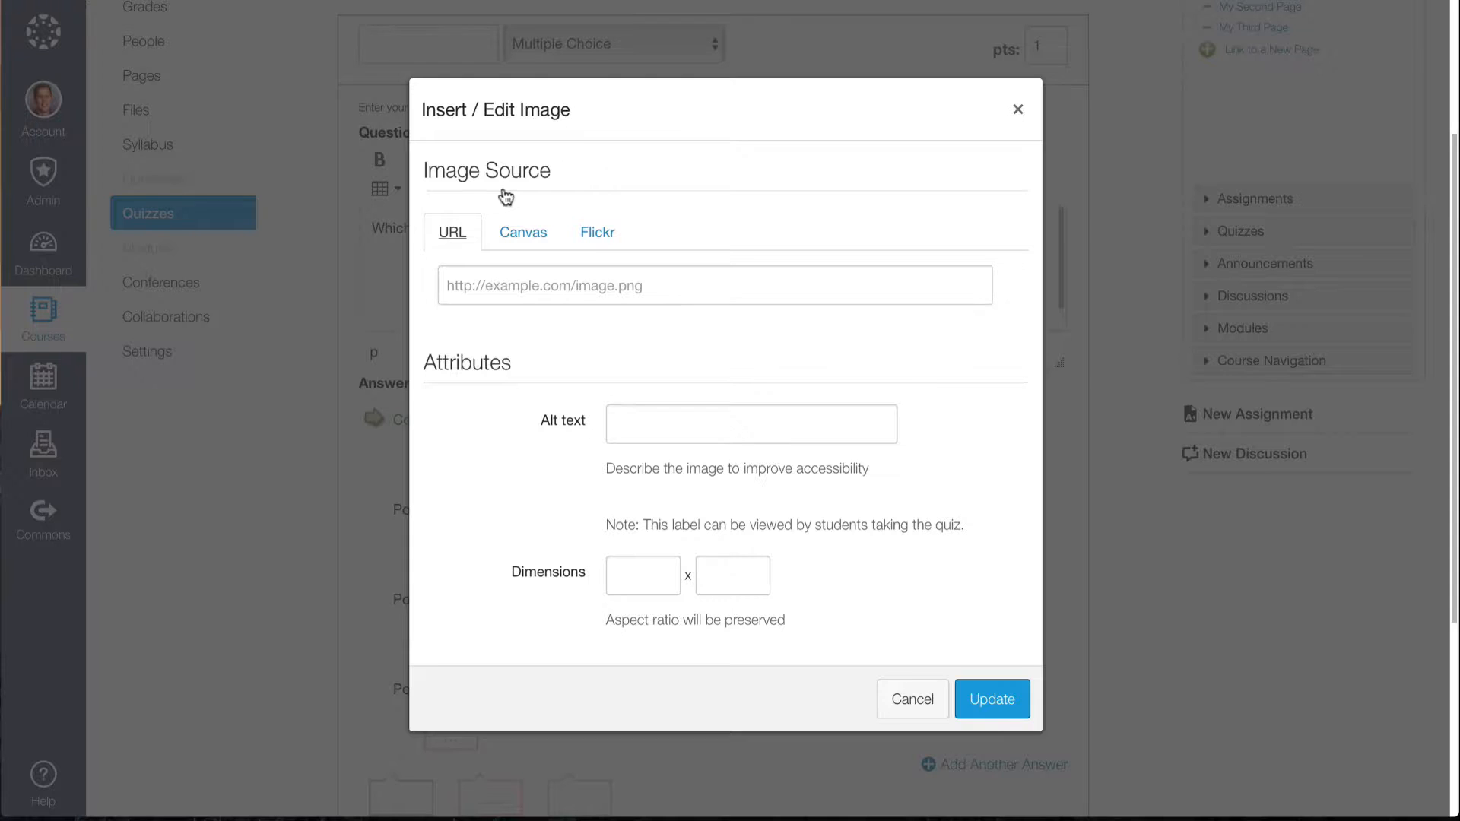
click(598, 232)
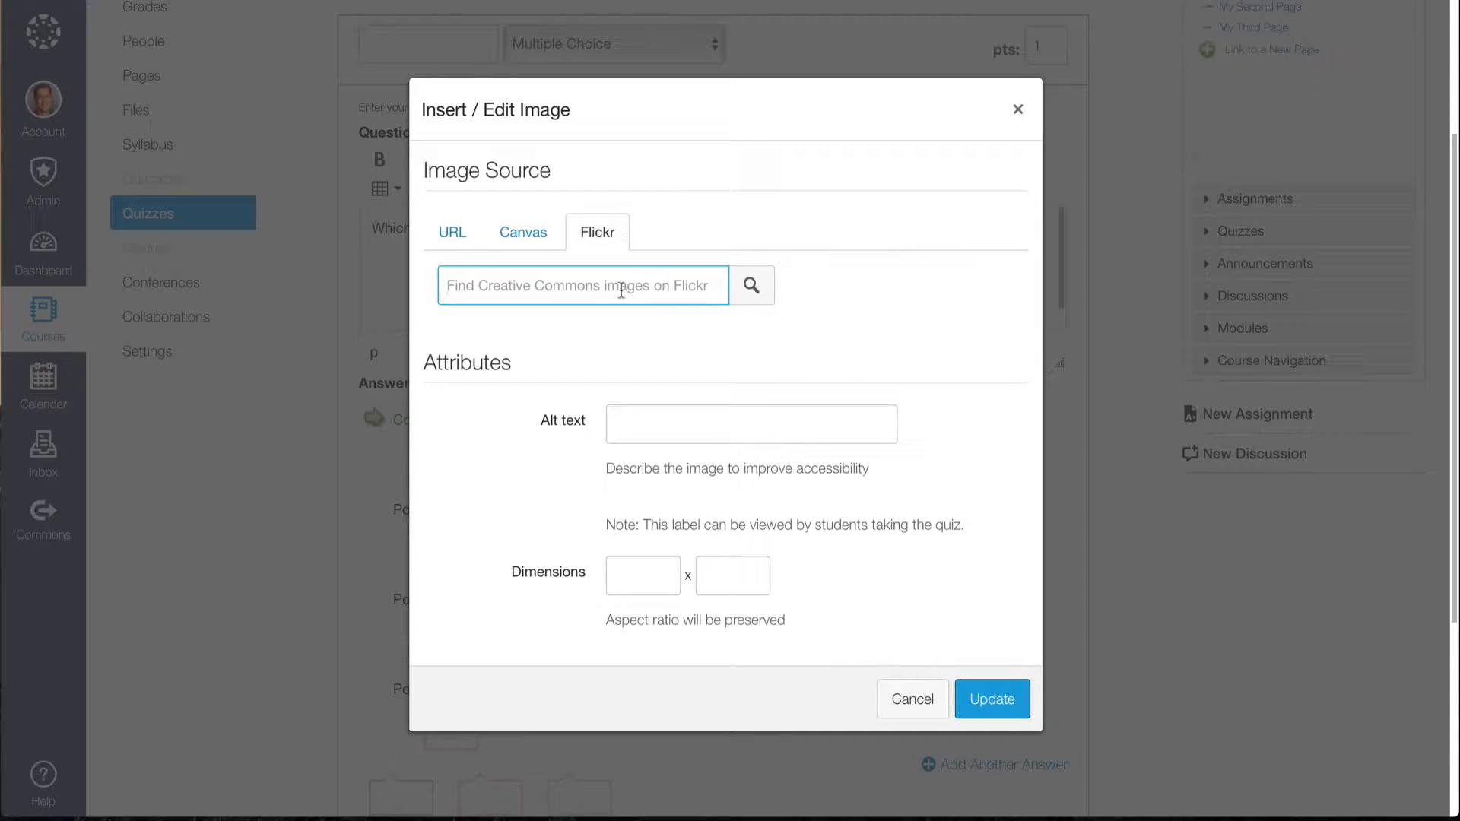
text(solar system)
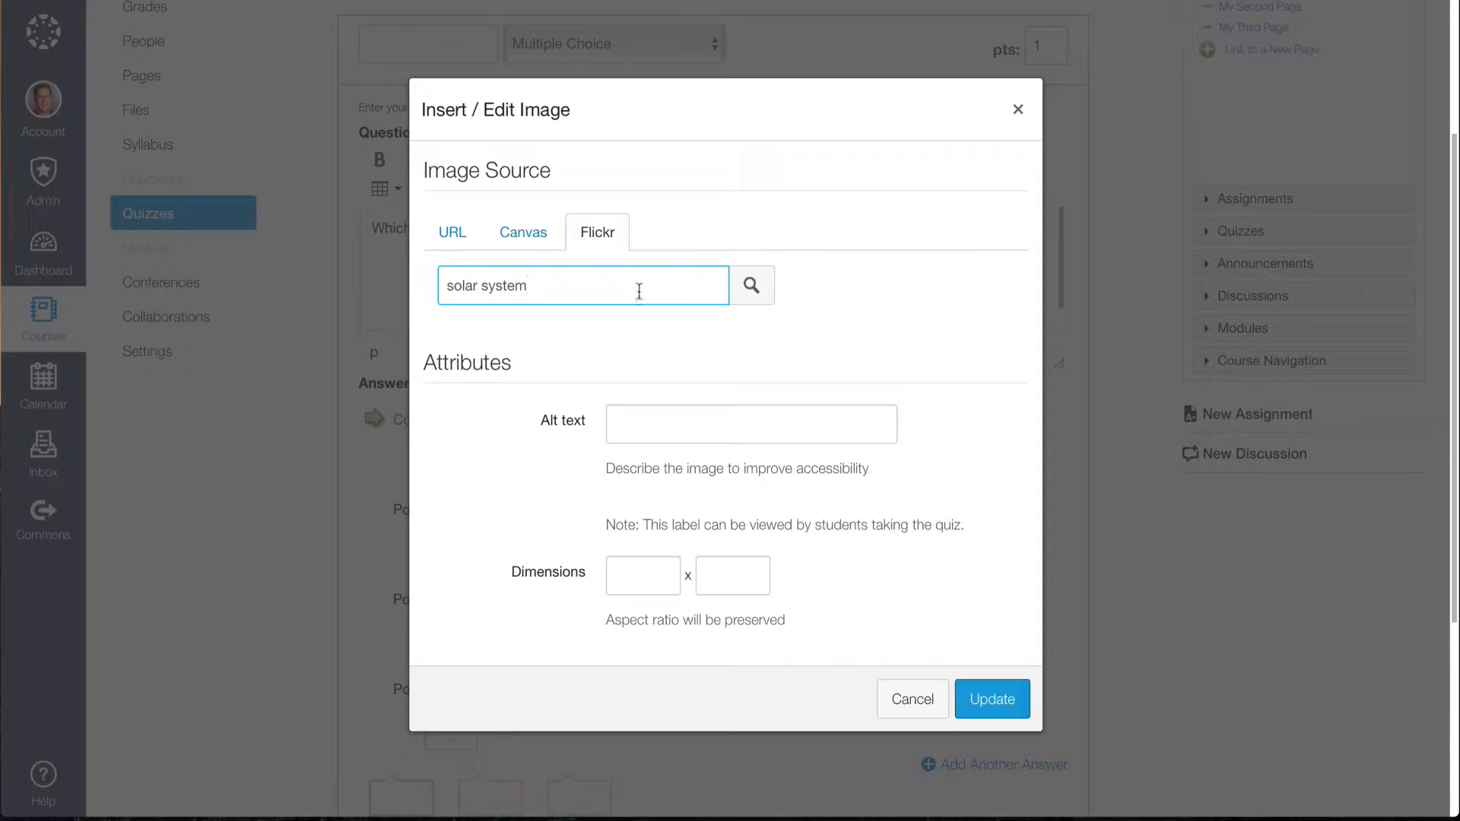
key(Return)
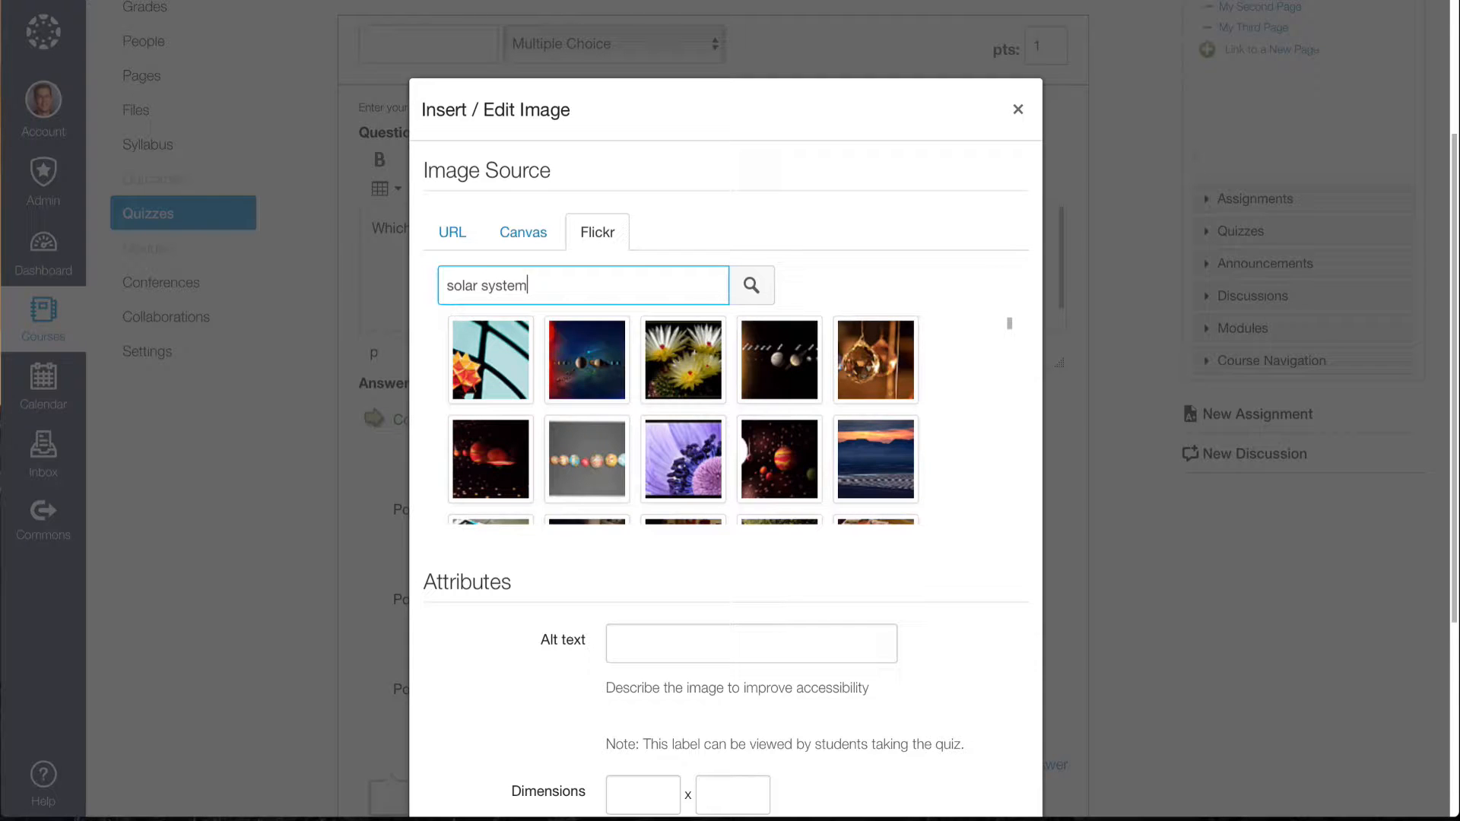
click(593, 461)
Set the image width to 100 and insert the picture below the question text.
scroll(889, 601, down, 4)
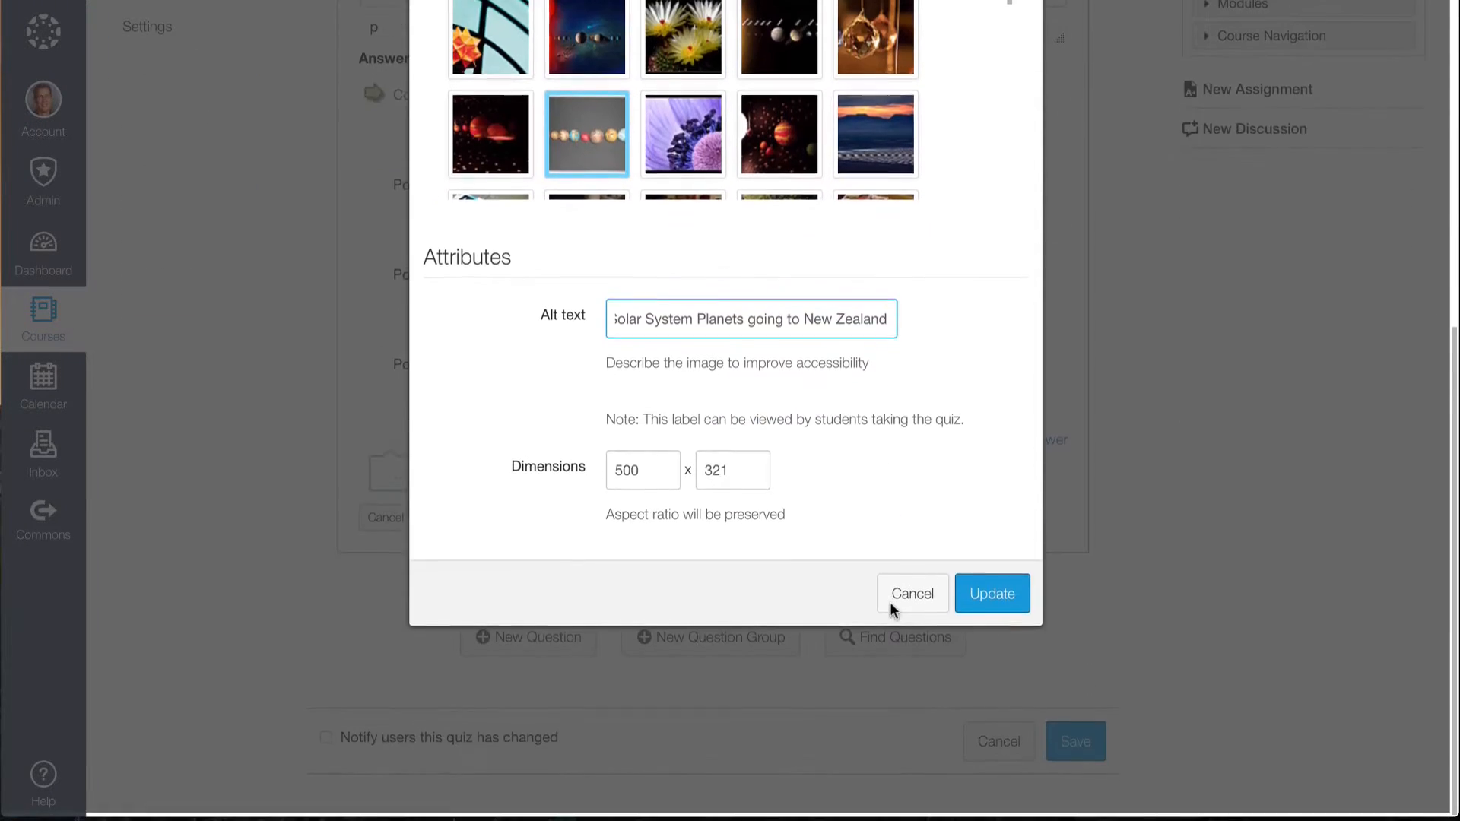
double_click(654, 472)
text(1)
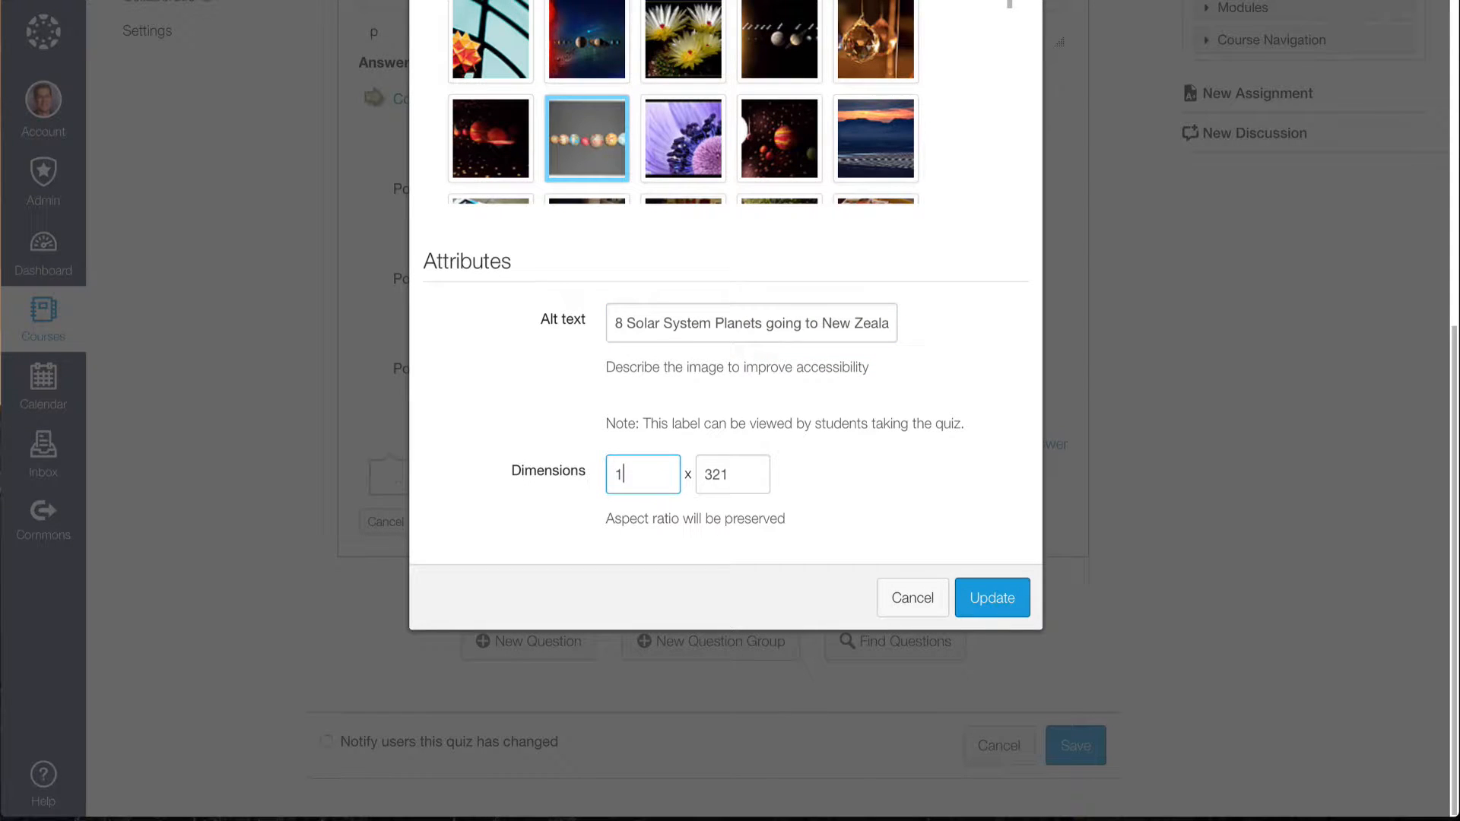
text(00)
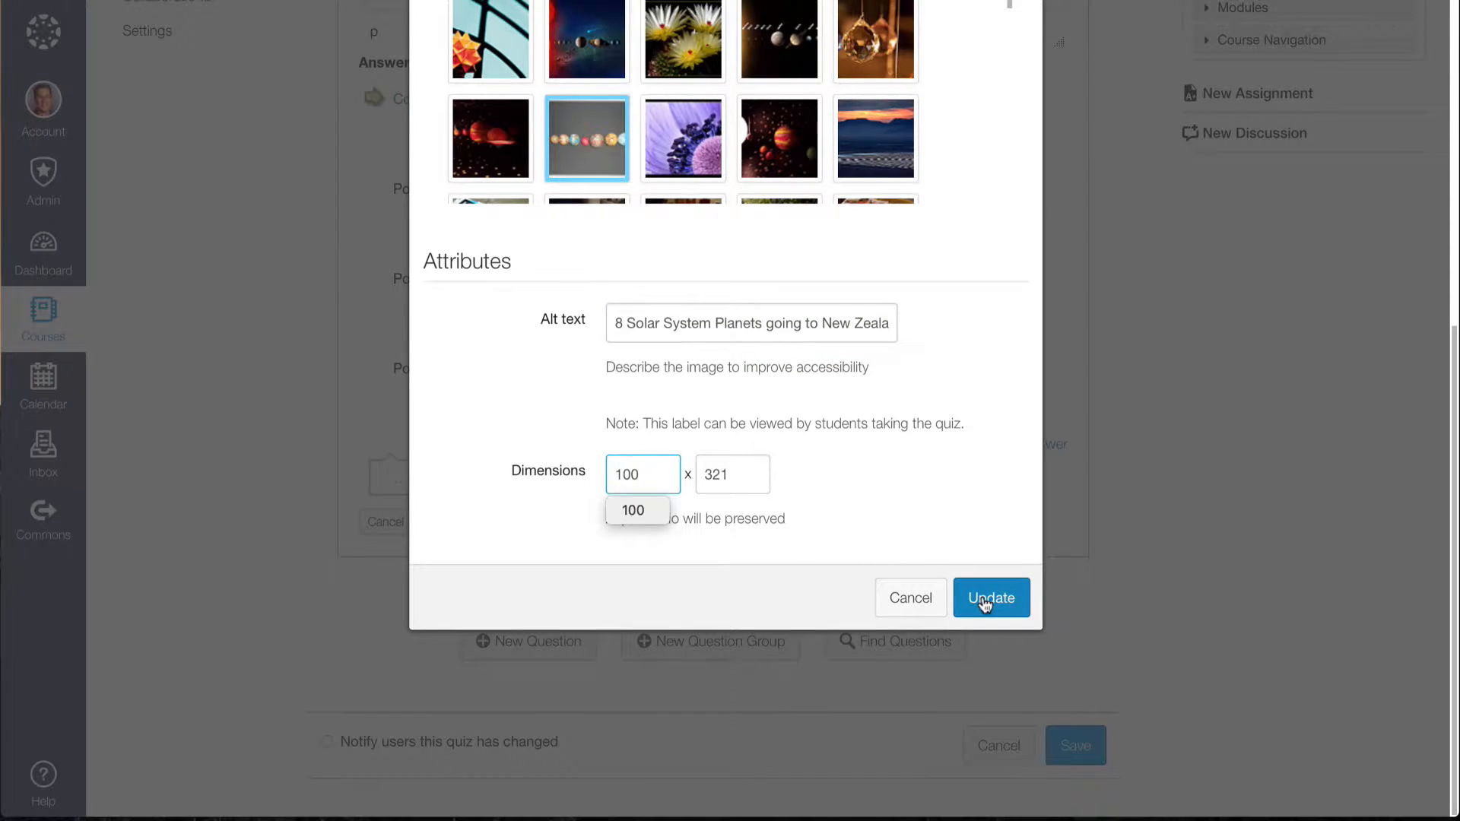
click(986, 602)
scroll(783, 464, up, 6)
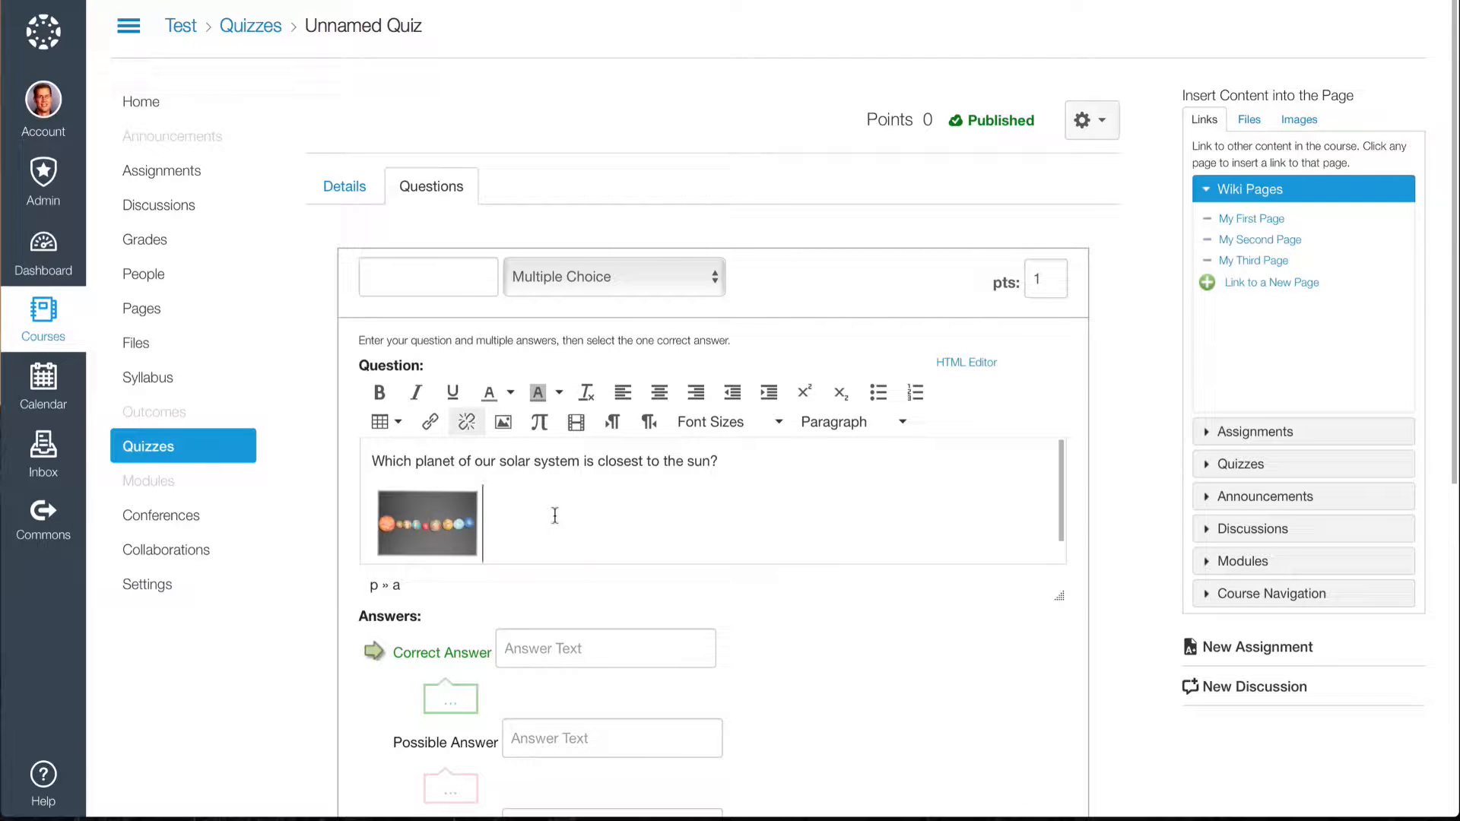
Enlarge the planets image in the question proportionally to nearly twice its width.
click(430, 517)
scroll(502, 529, down, 1)
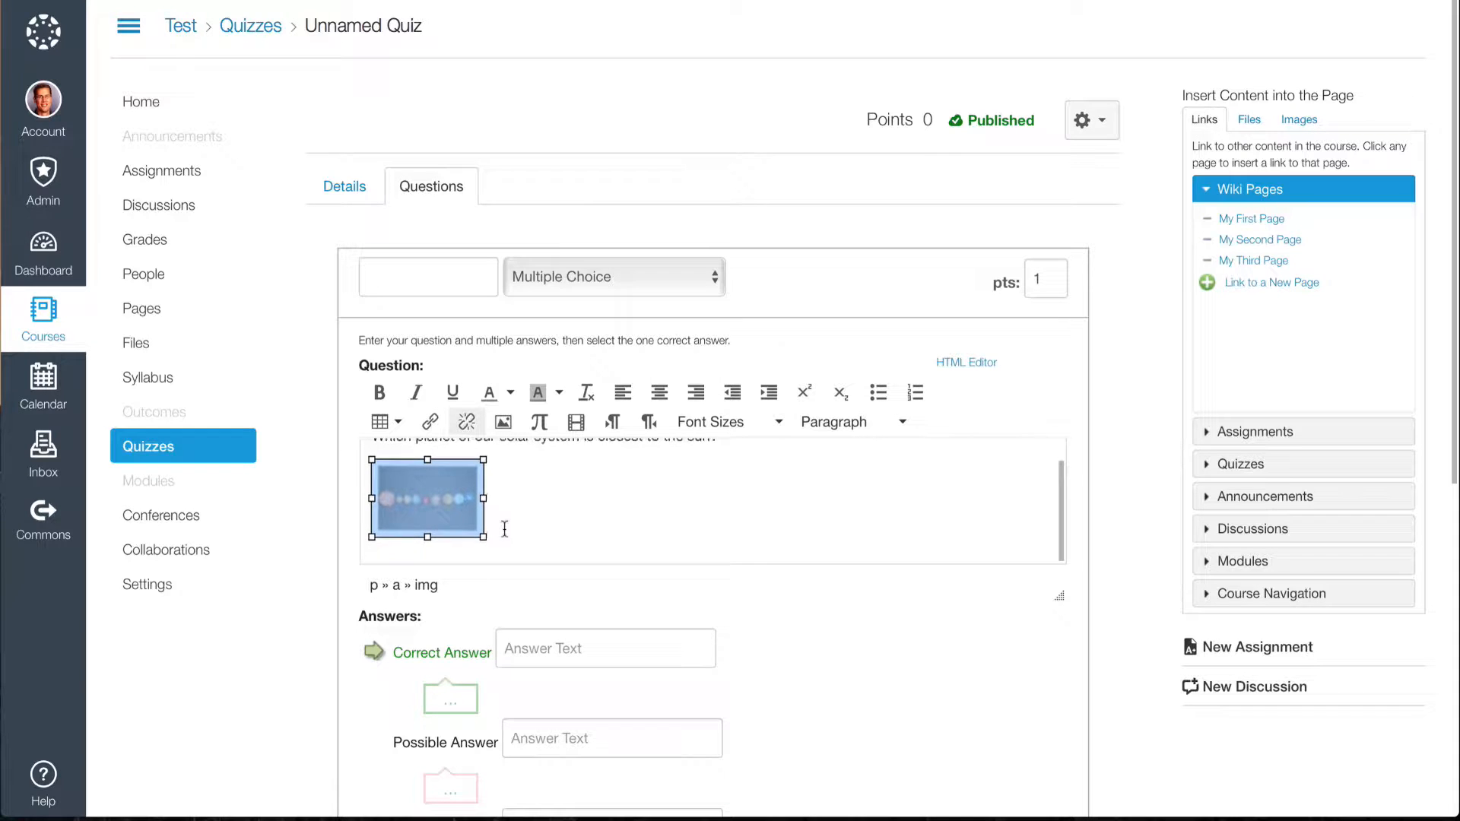
drag(483, 537, 564, 592)
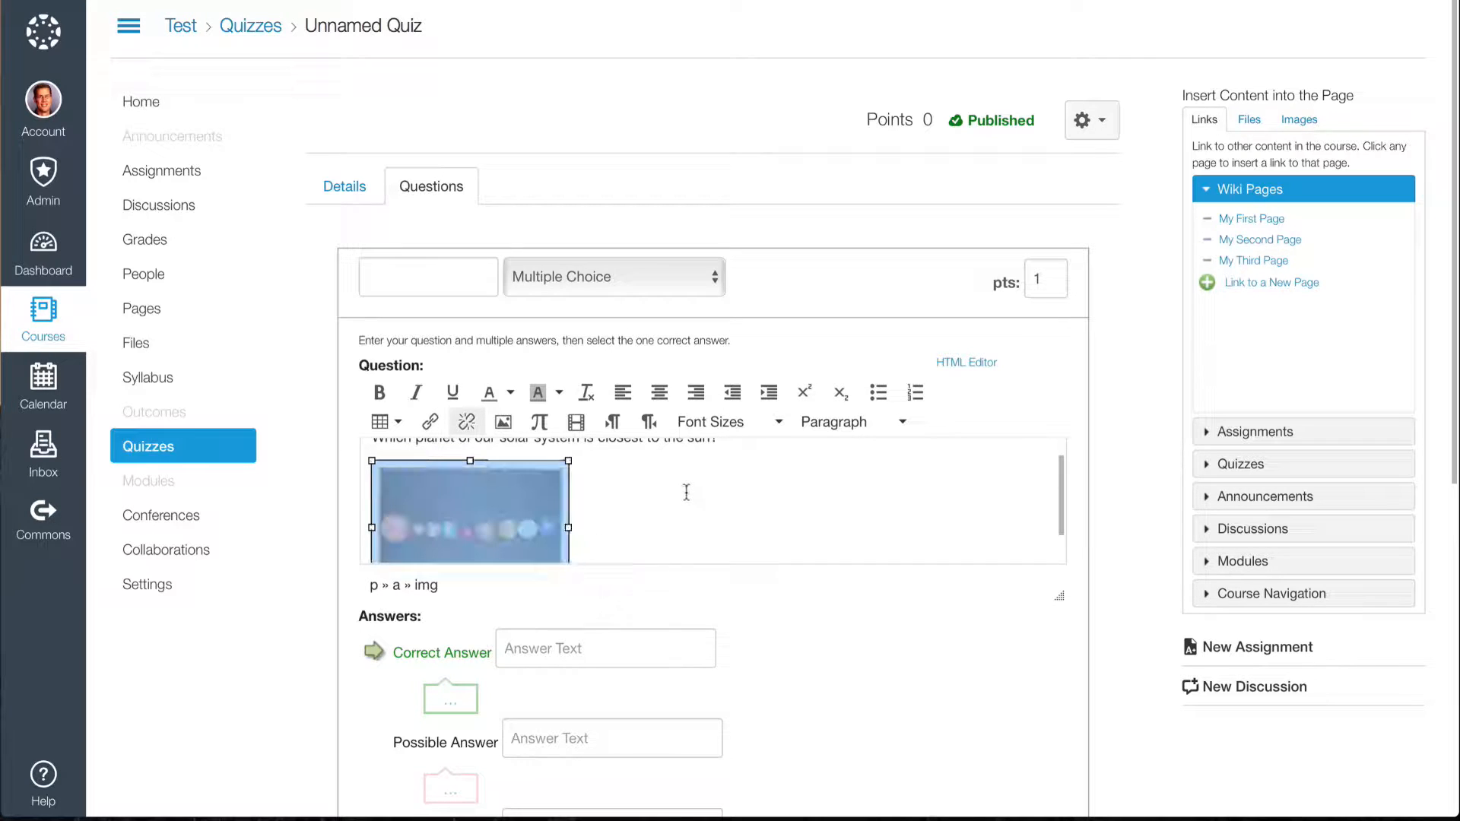
click(686, 492)
scroll(685, 501, down, 1)
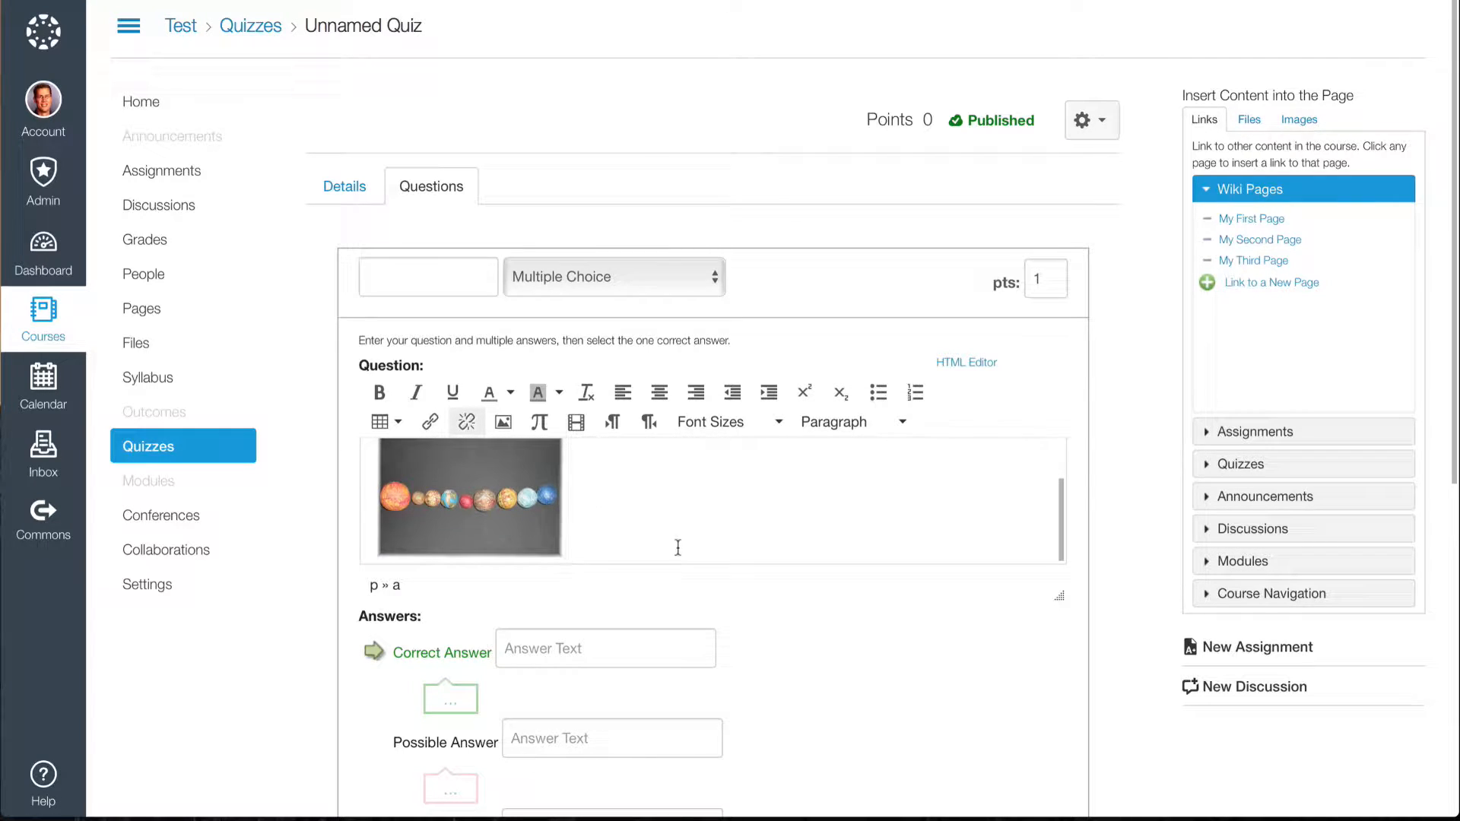
Fill in the answers Earth, Mars, Mercury and Venus in that order, and mark Mercury as the correct answer.
scroll(789, 630, down, 3)
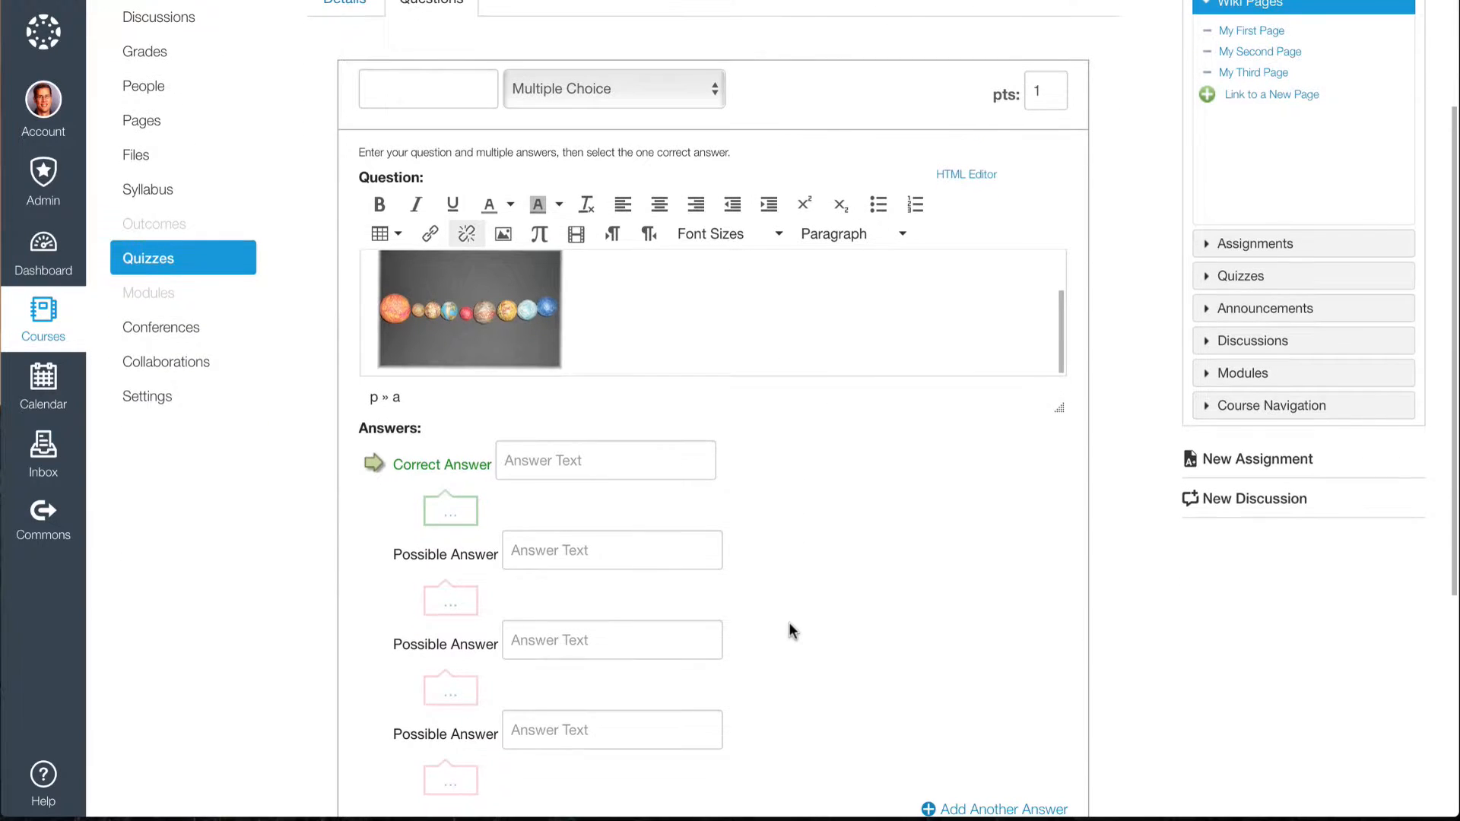
click(570, 460)
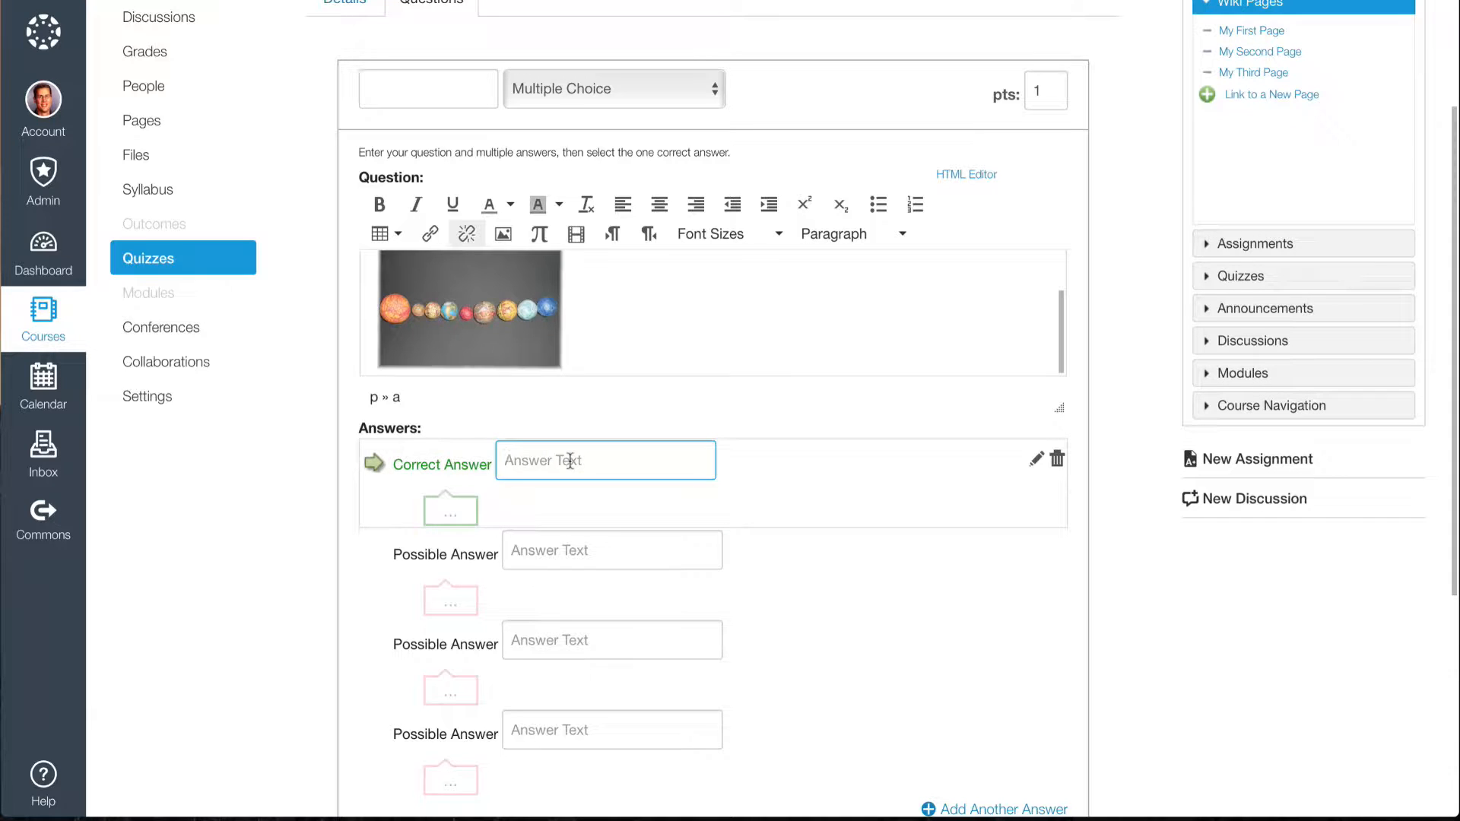
text(Earth)
key(Tab)
text(Ma)
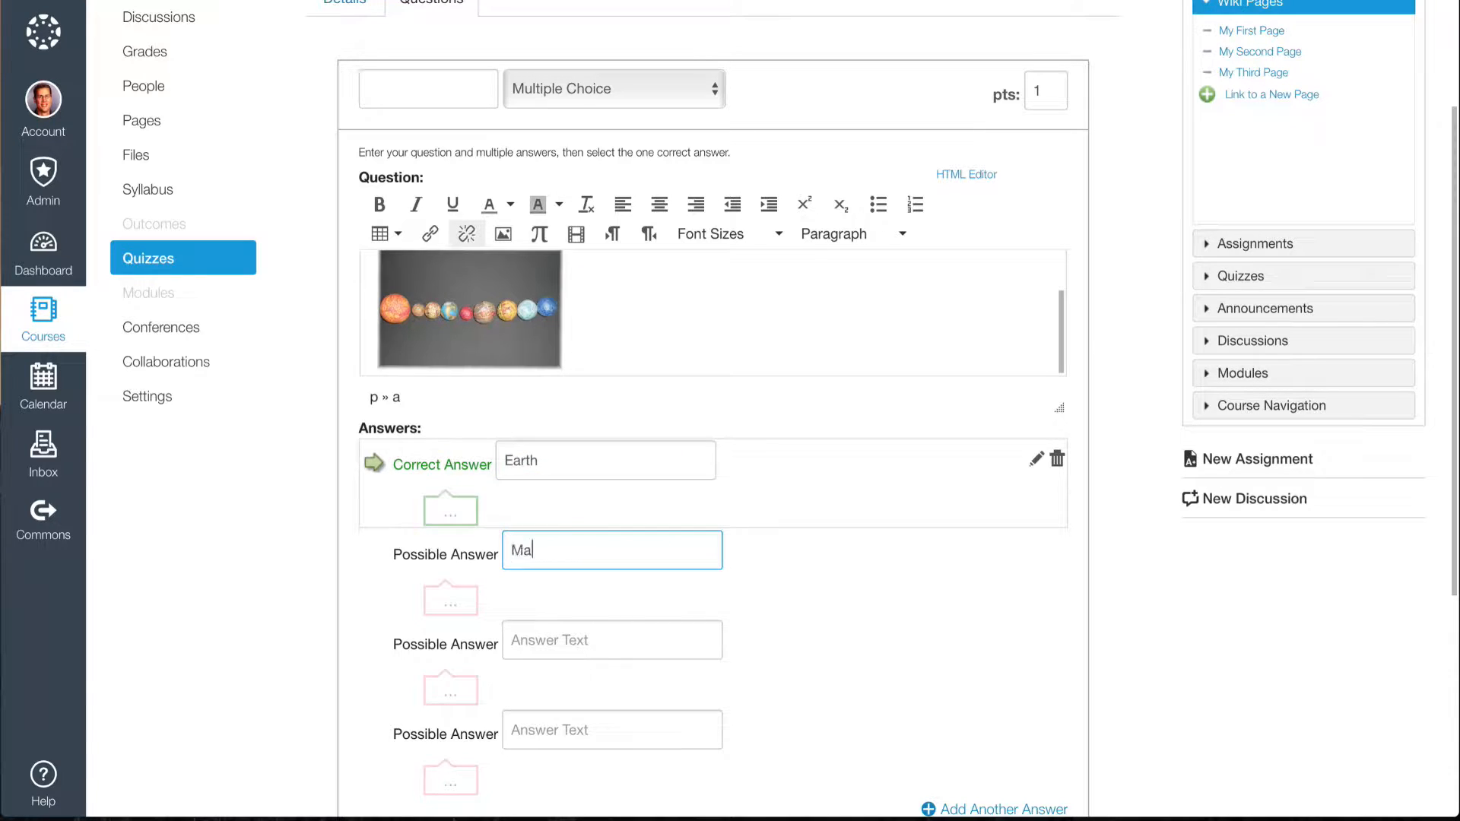
text(rsMercury)
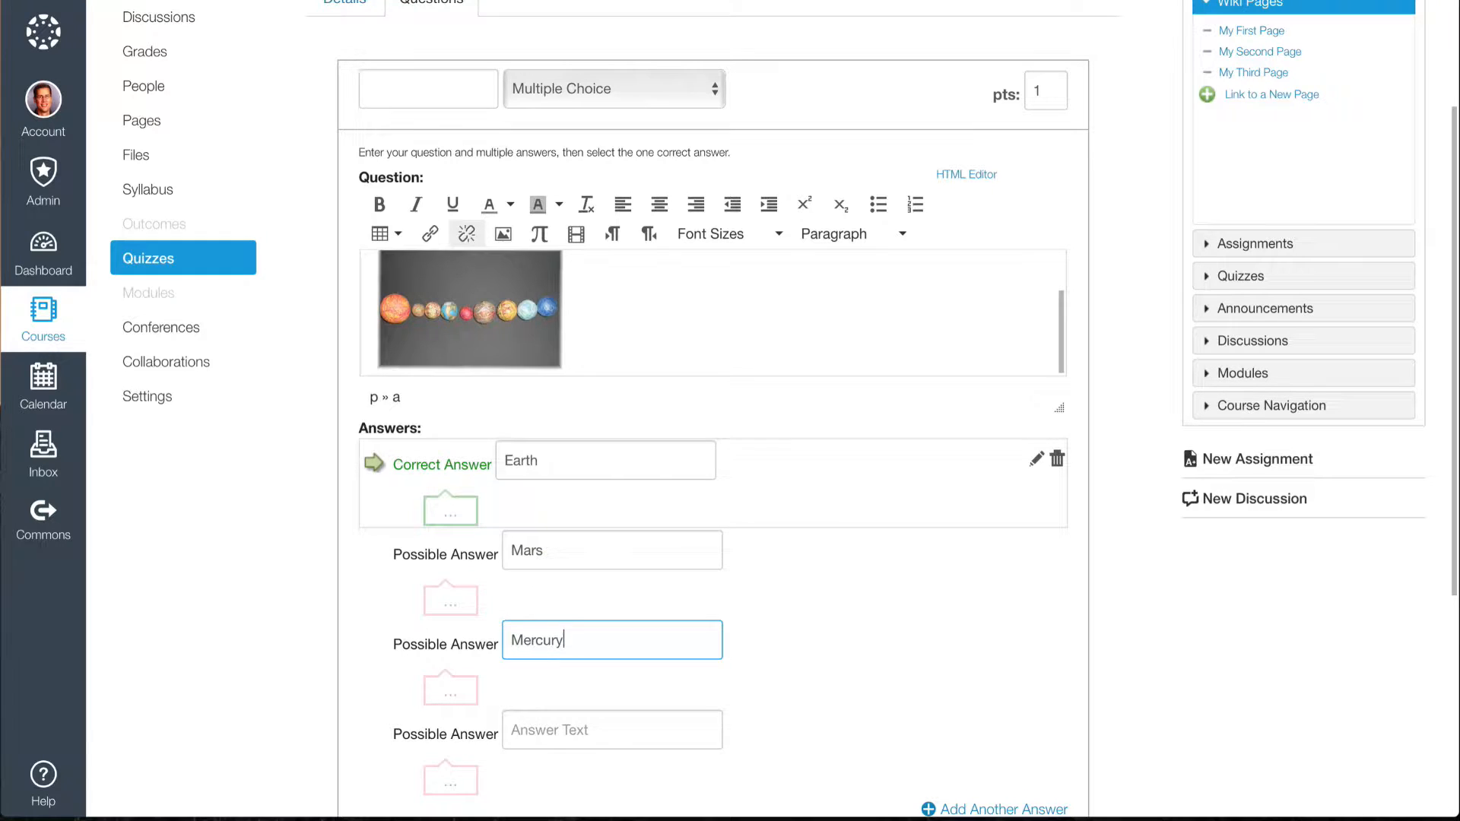
key(Tab)
text(Venus)
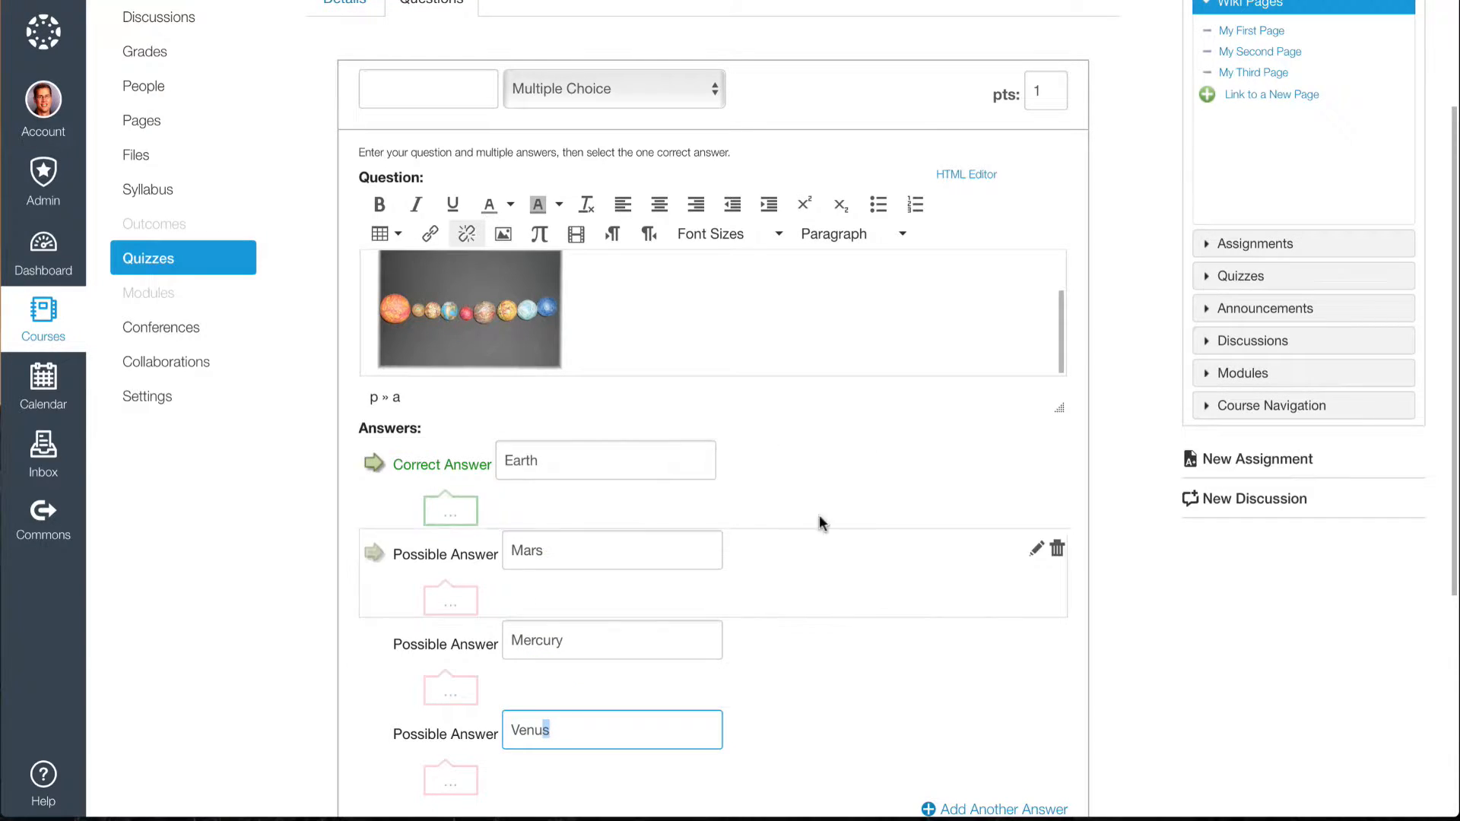
click(780, 633)
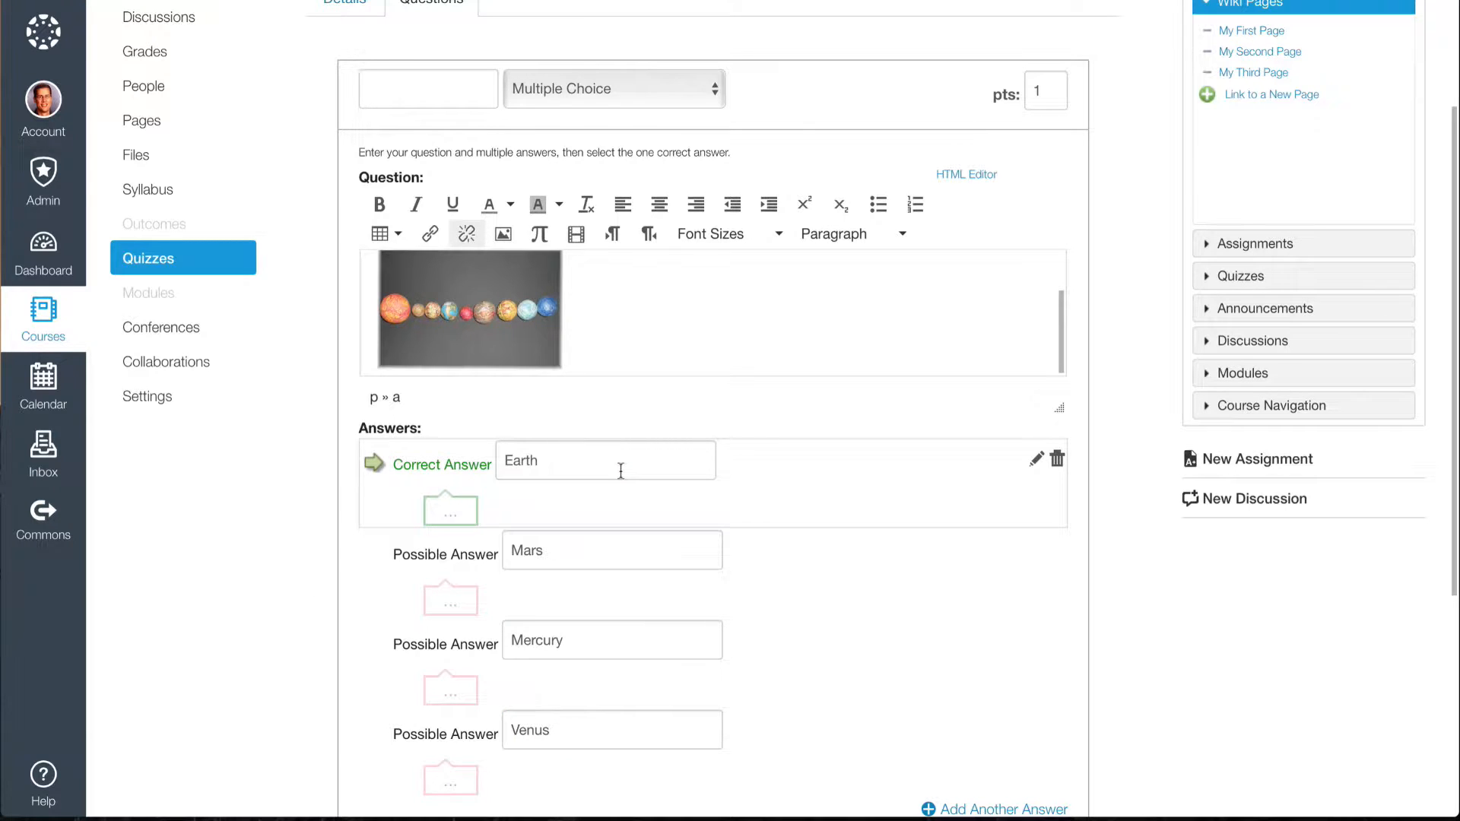
scroll(621, 471, down, 2)
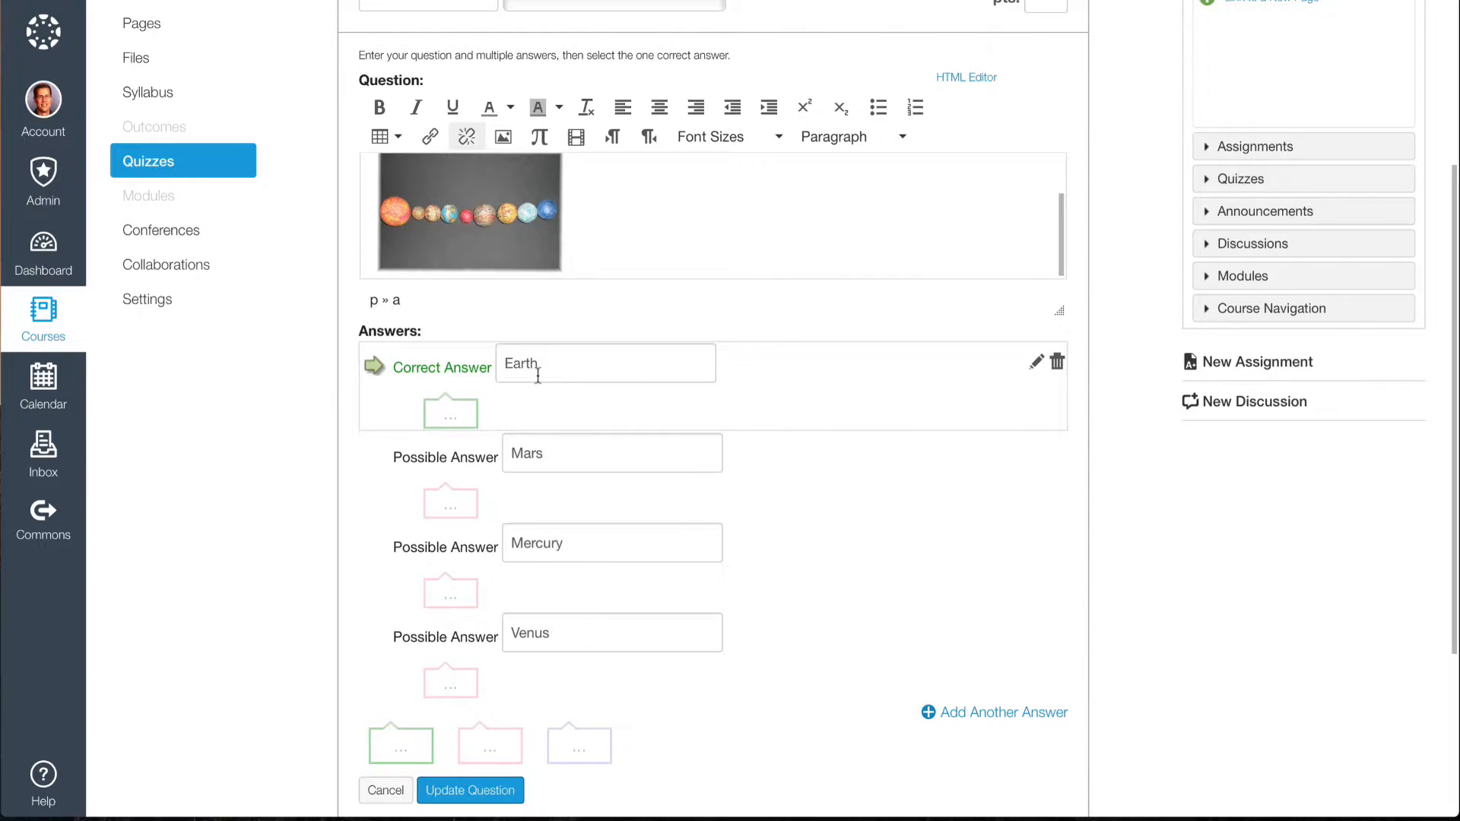
click(374, 546)
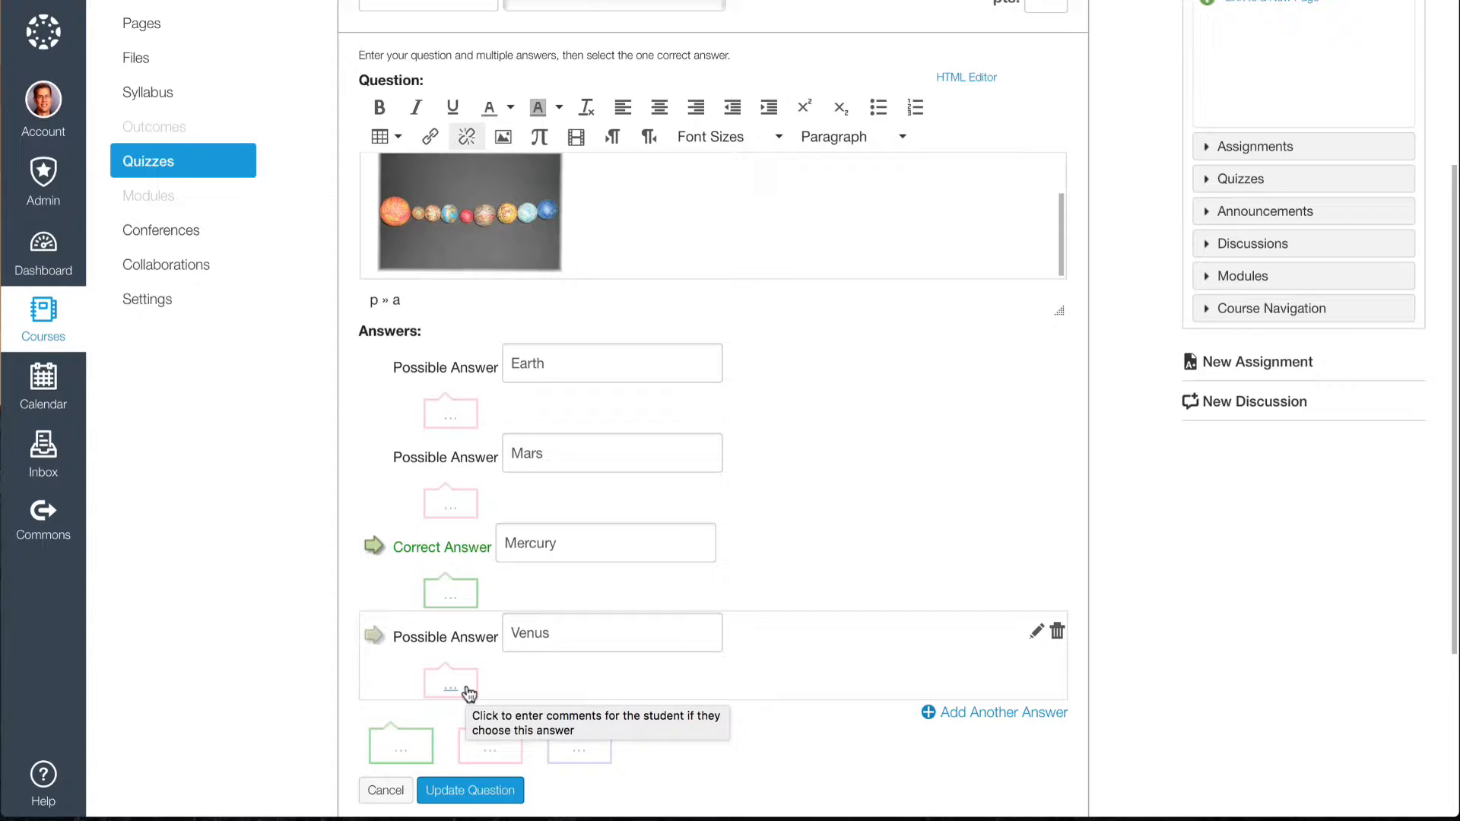
Add the general correct-answer comment "Great! You got it!" to the question.
scroll(308, 664, down, 1)
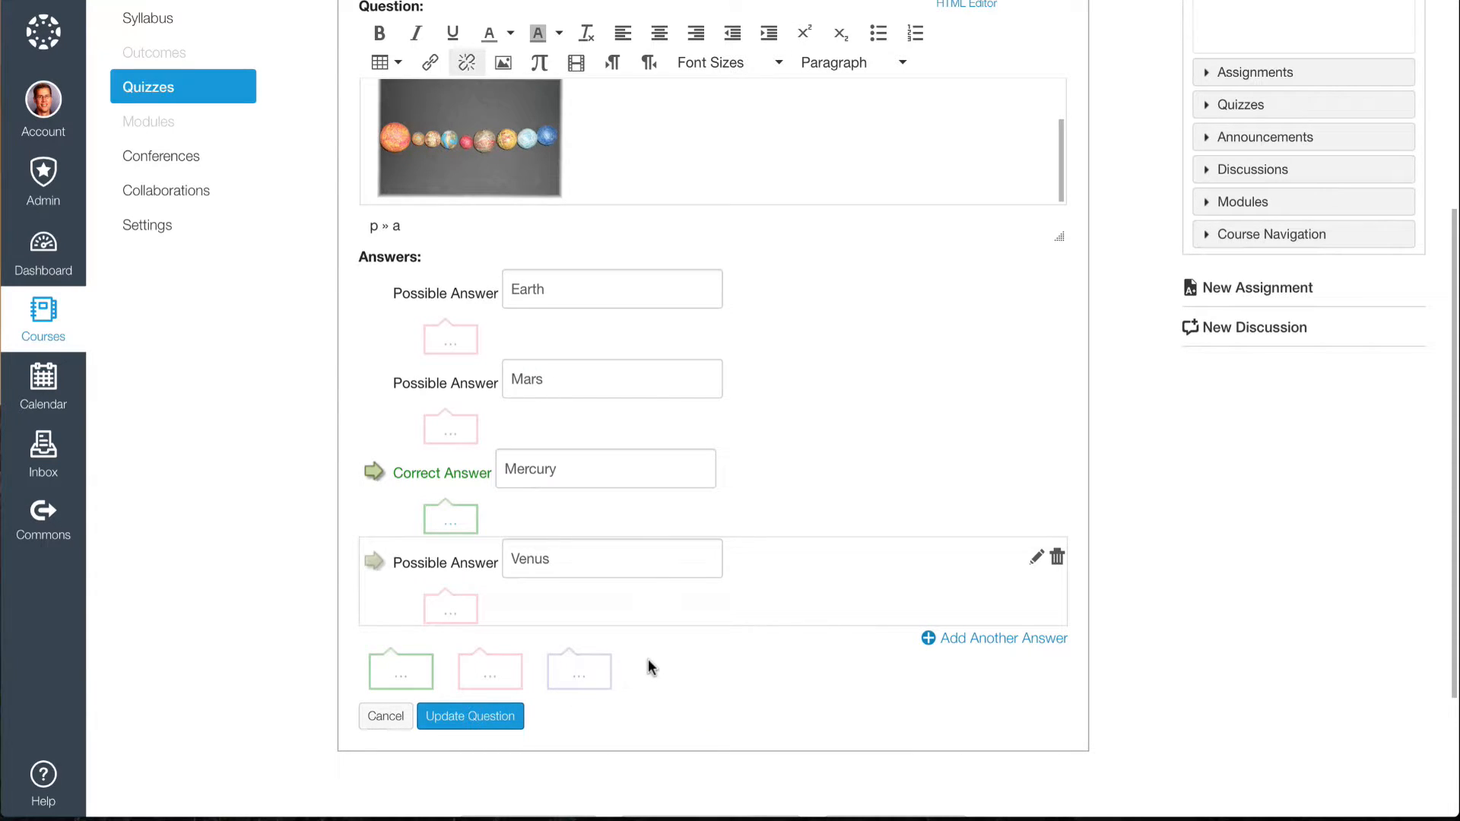
click(402, 672)
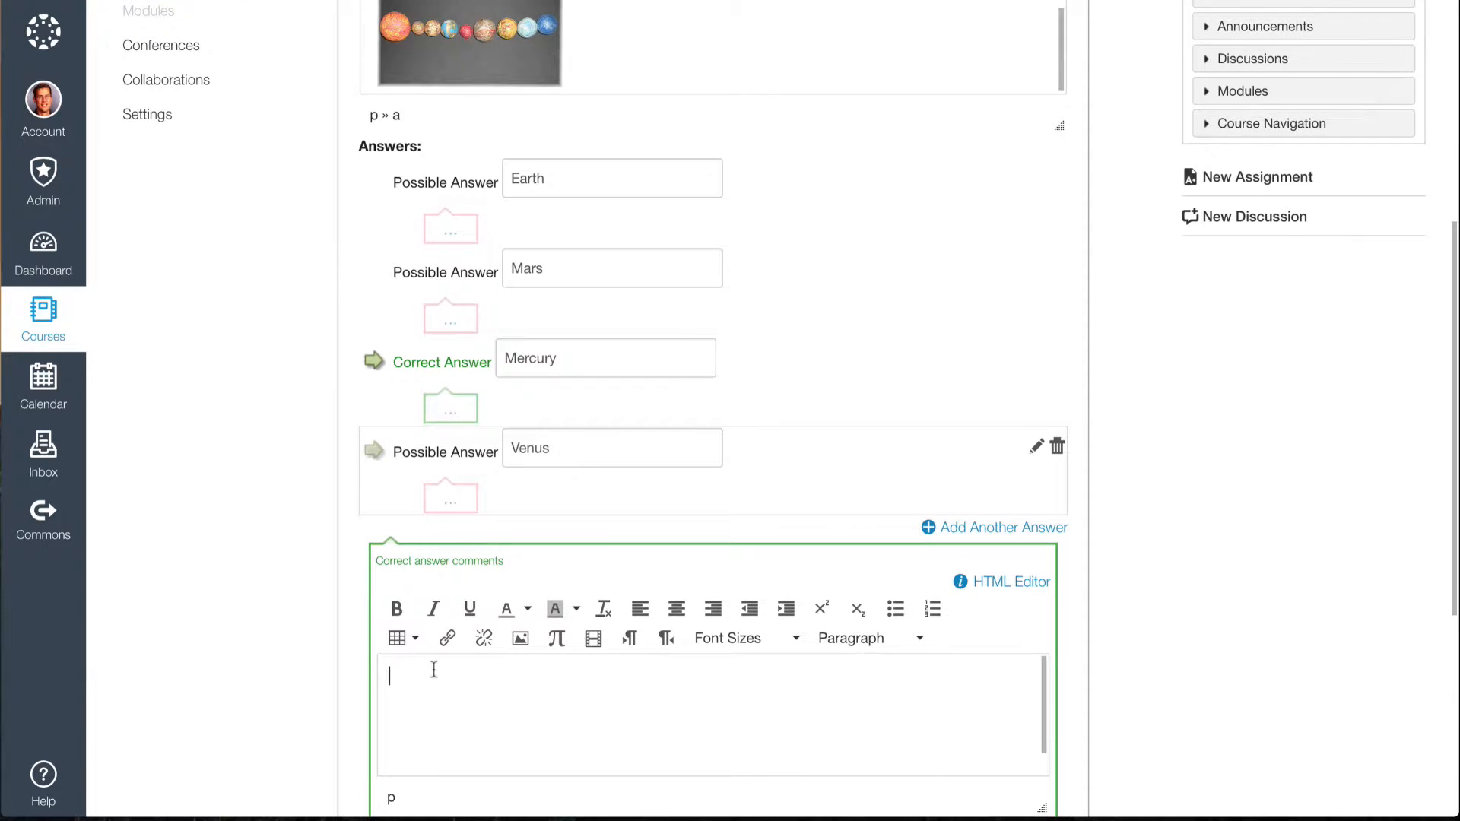
text(Great! You got it!)
scroll(323, 682, down, 2)
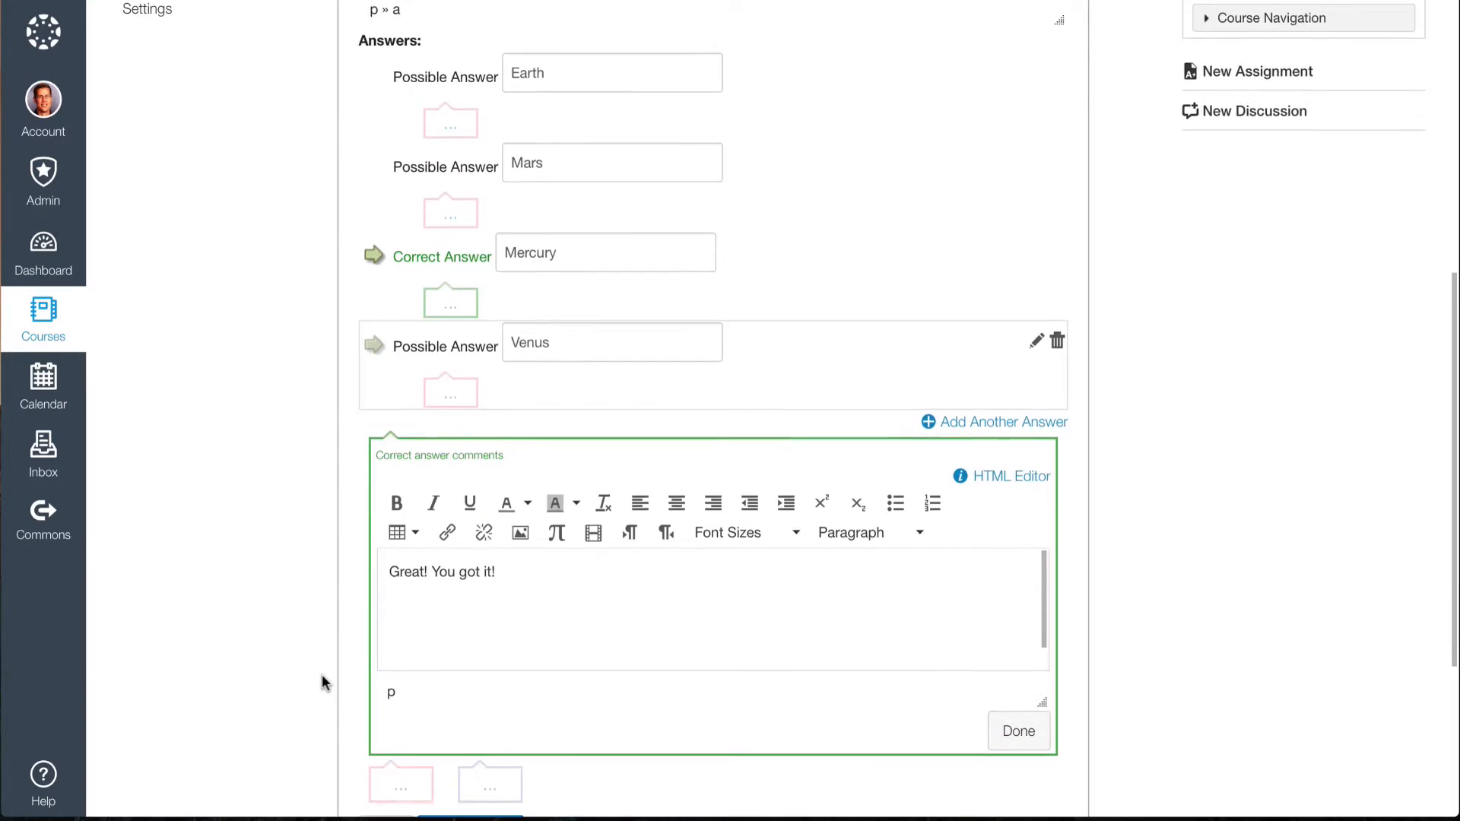
click(1016, 731)
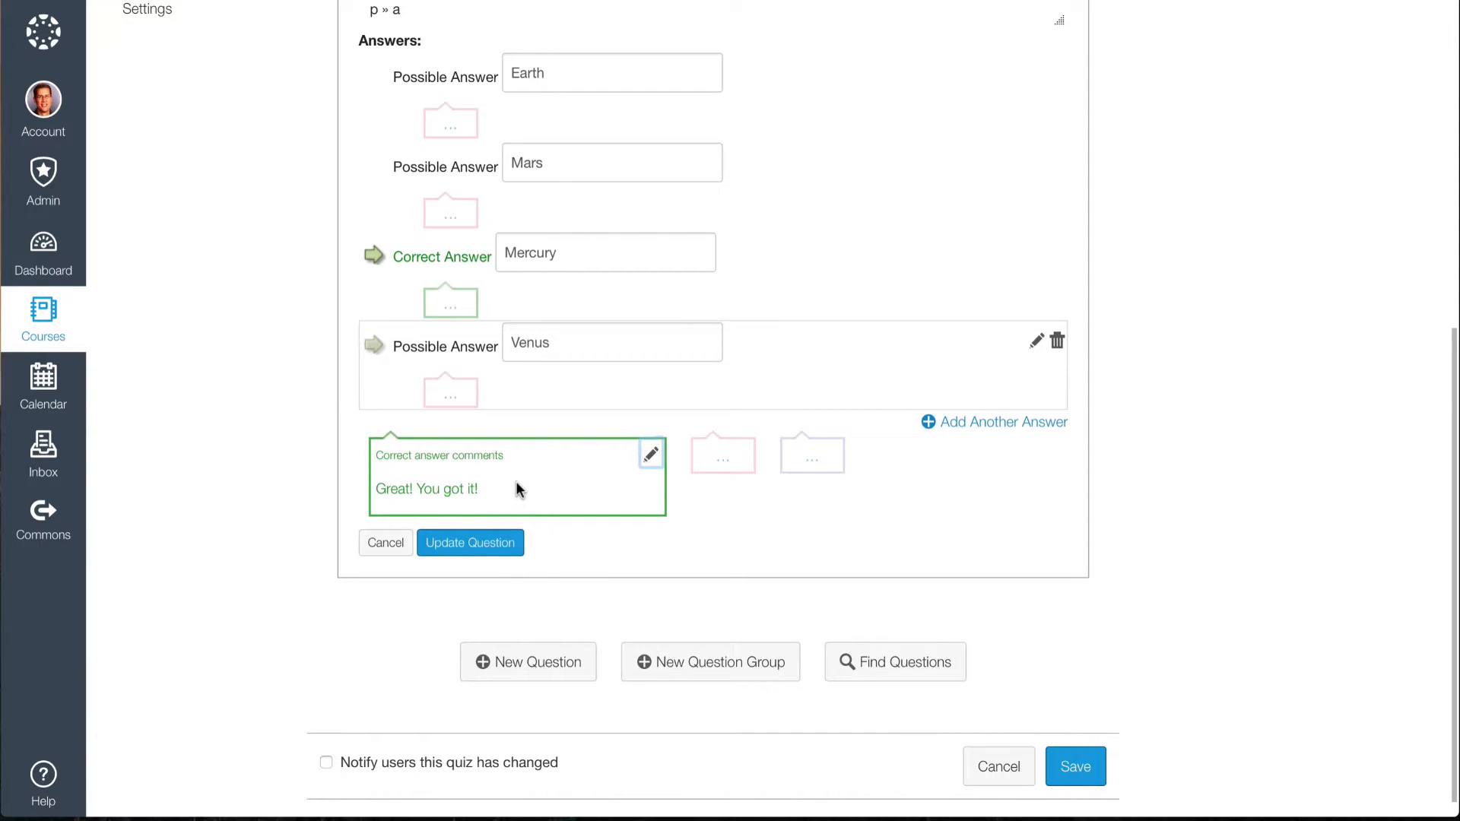
Add the general wrong-answer comment "Check on page 74 in your book." to the question.
click(725, 464)
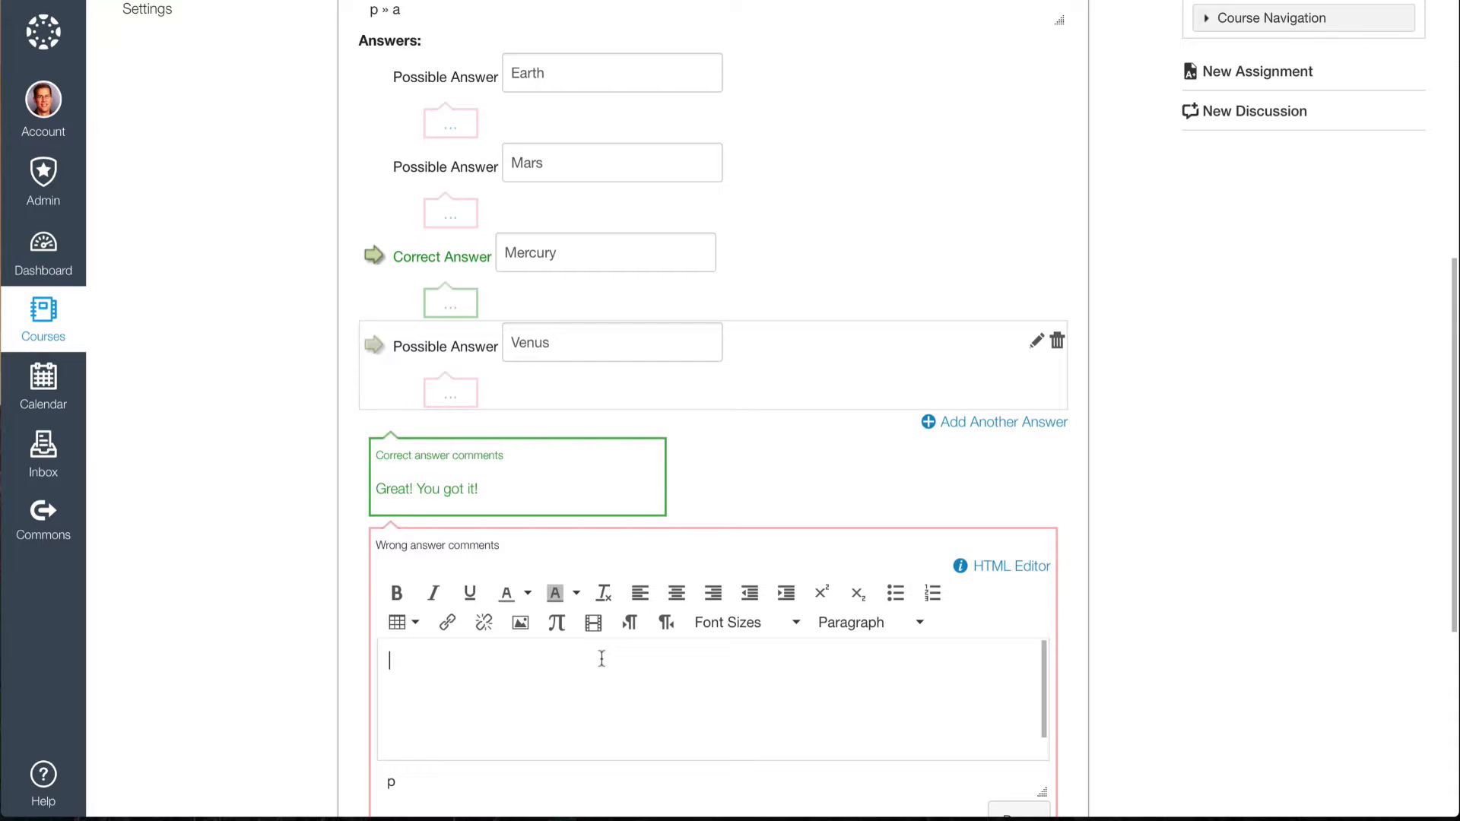
text(Check on page 74 in your )
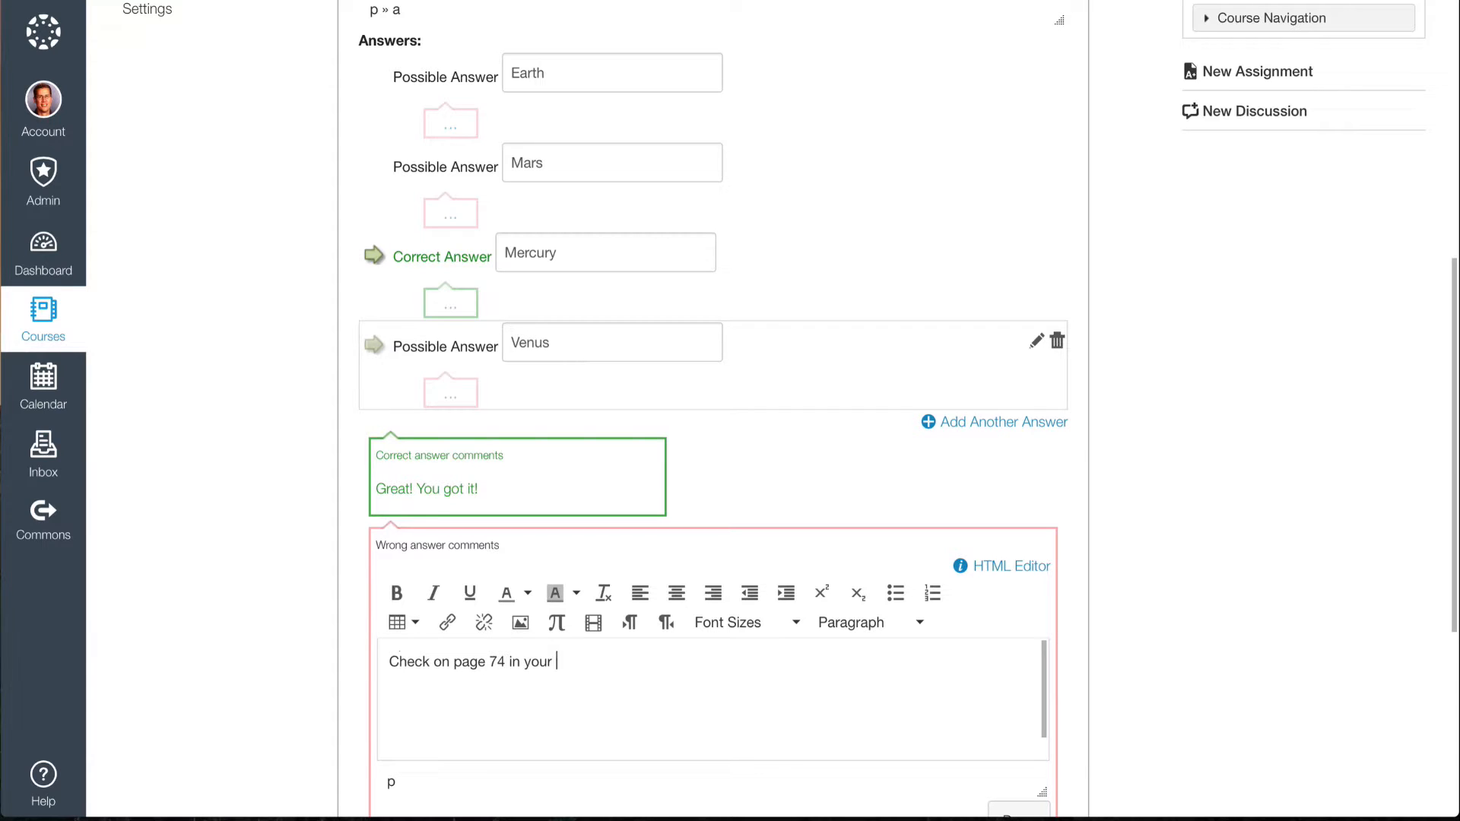
text(book.)
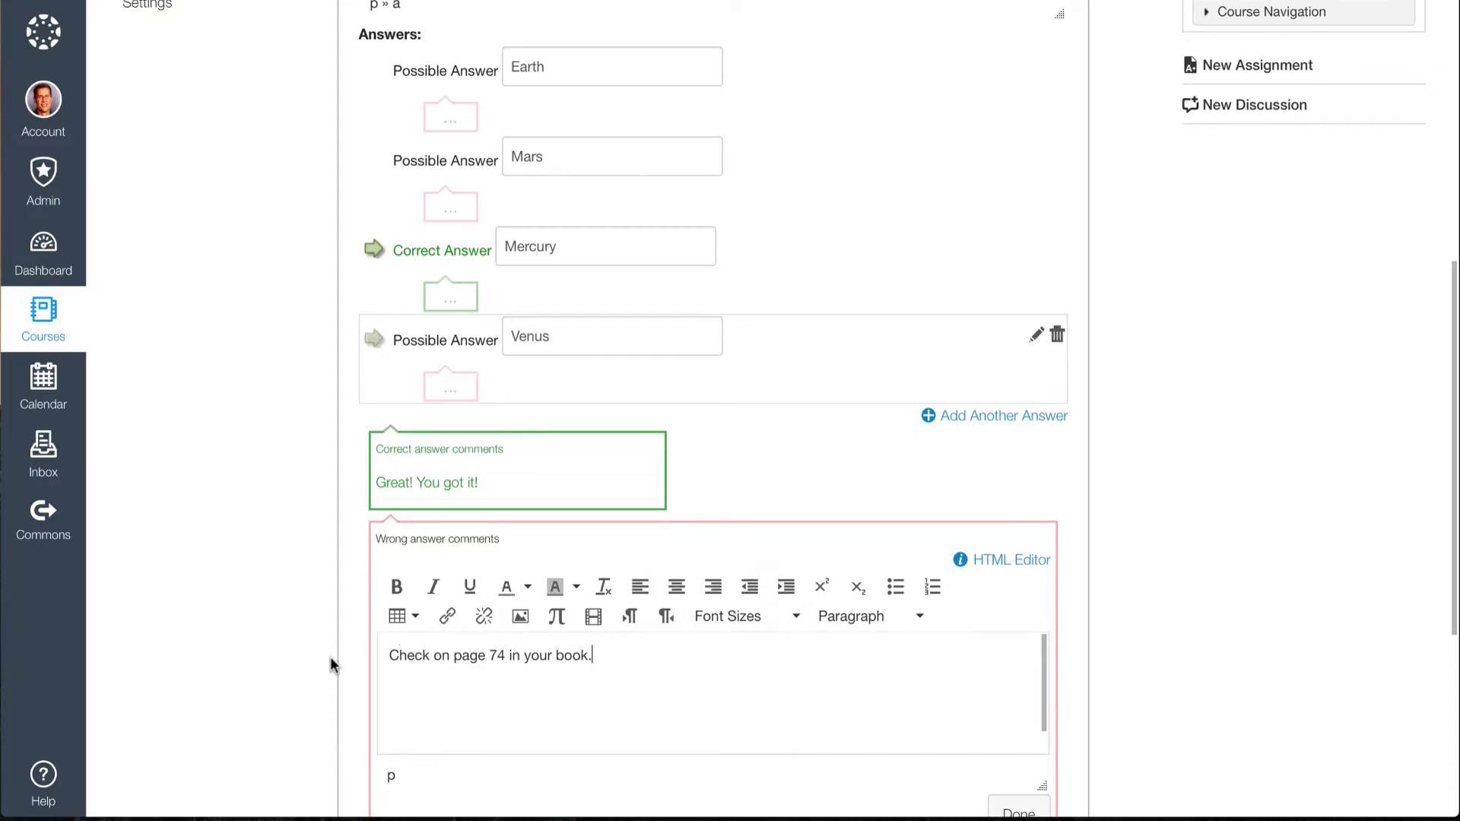
scroll(330, 656, down, 2)
click(1019, 718)
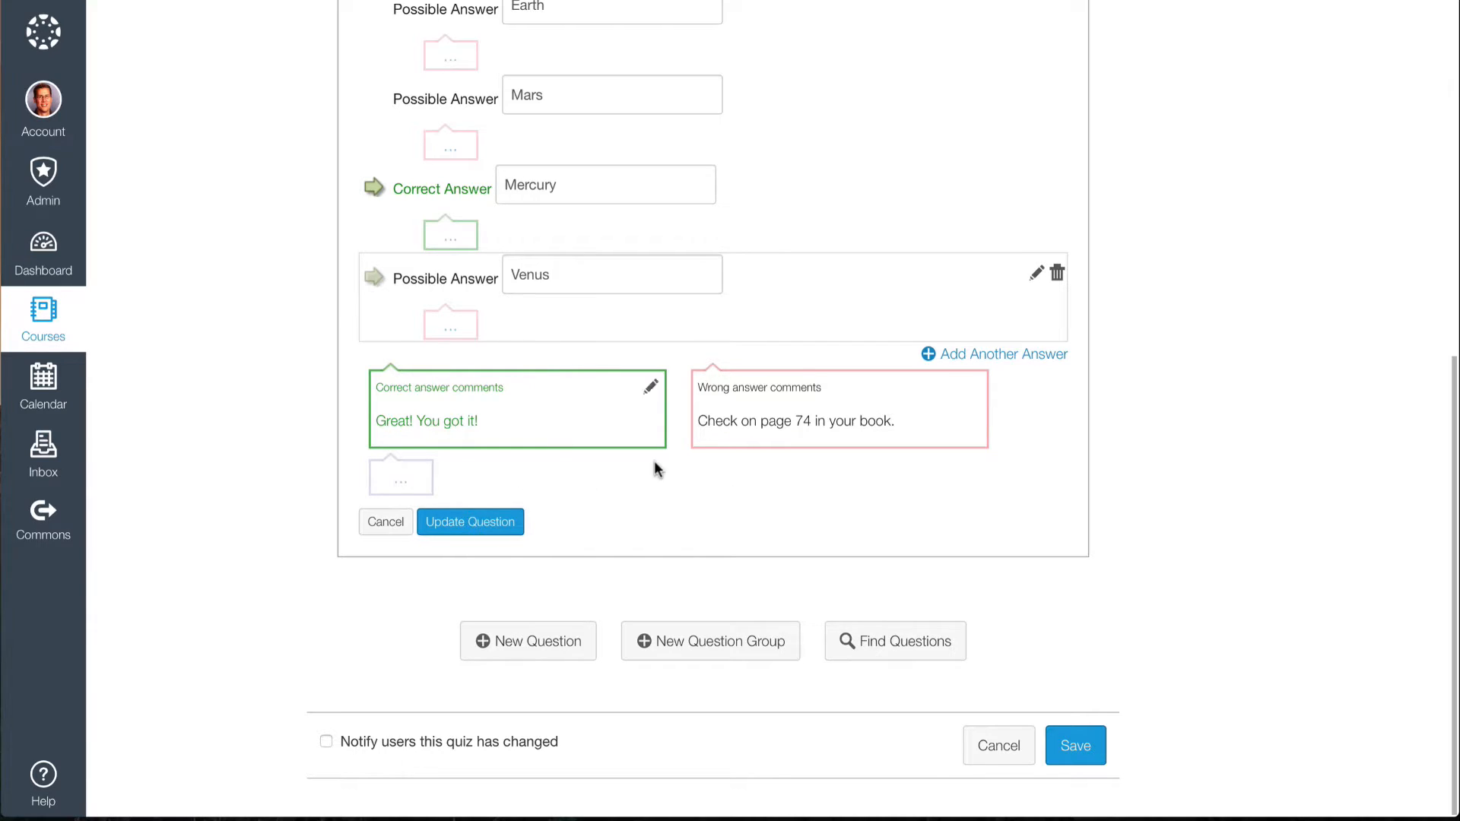
Add two more possible answers to the question, Jupiter and Saturn, after Venus.
scroll(755, 287, up, 3)
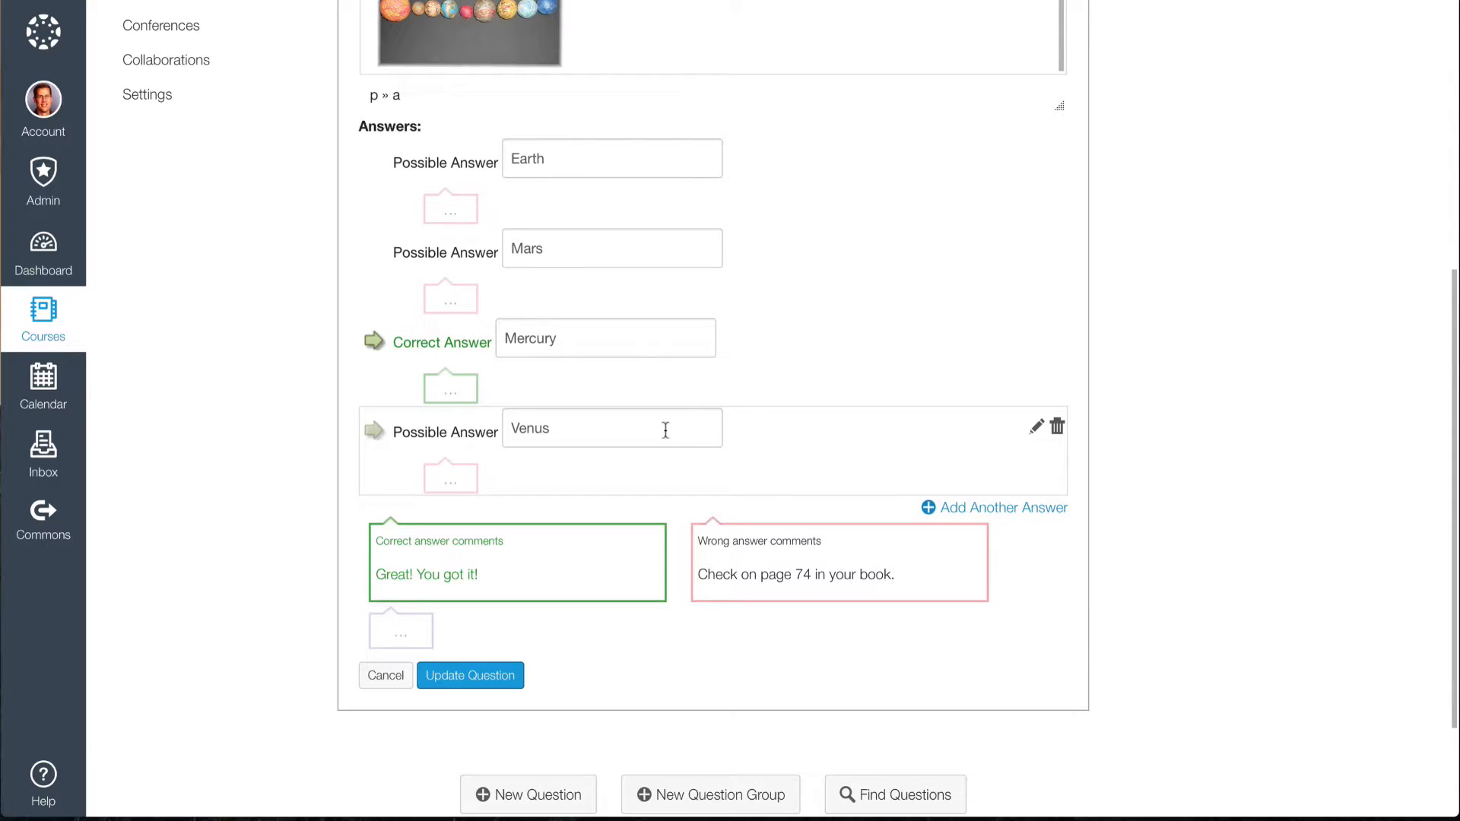
click(1003, 507)
scroll(1002, 515, down, 3)
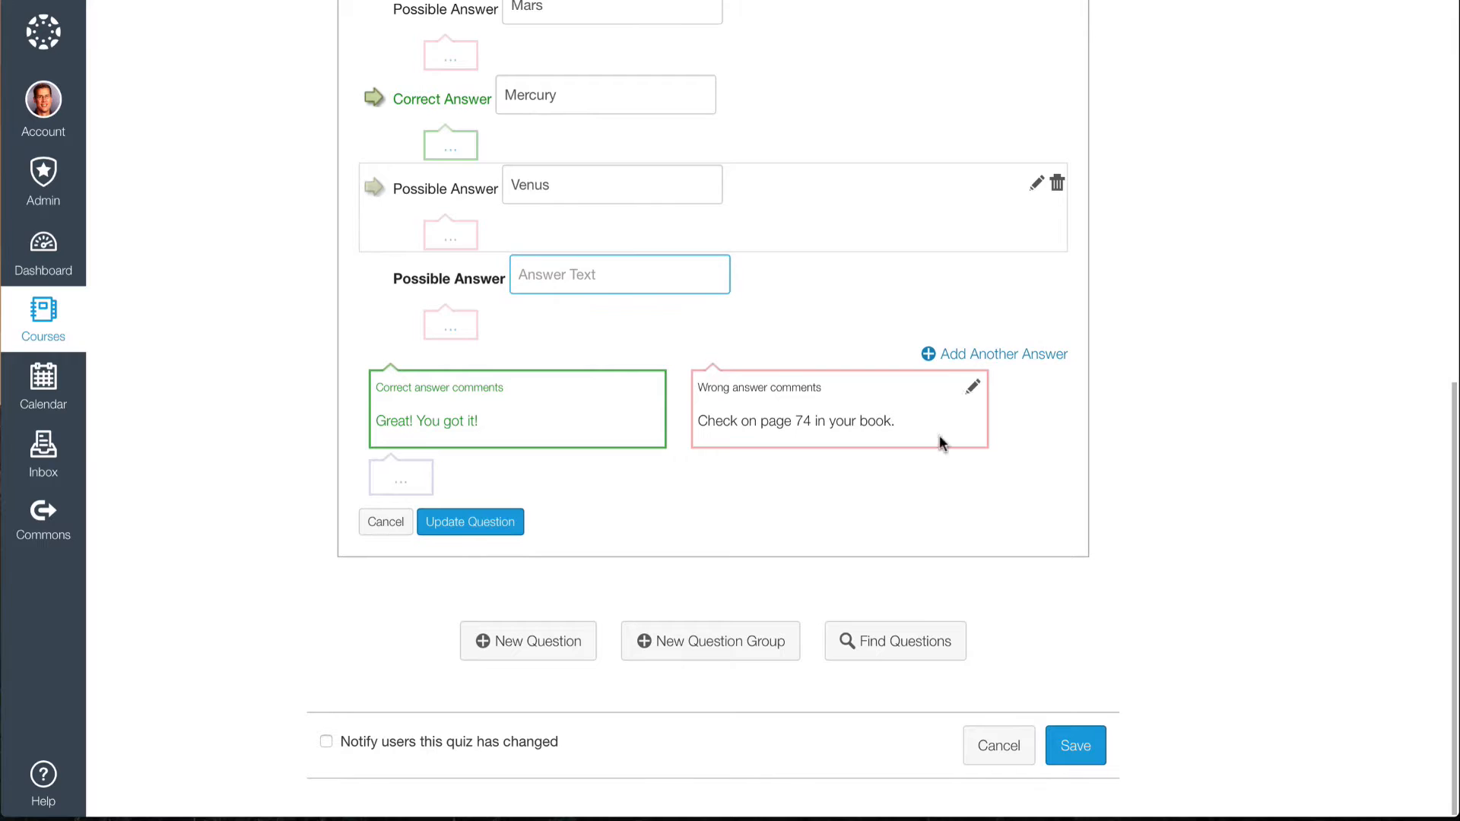
click(988, 355)
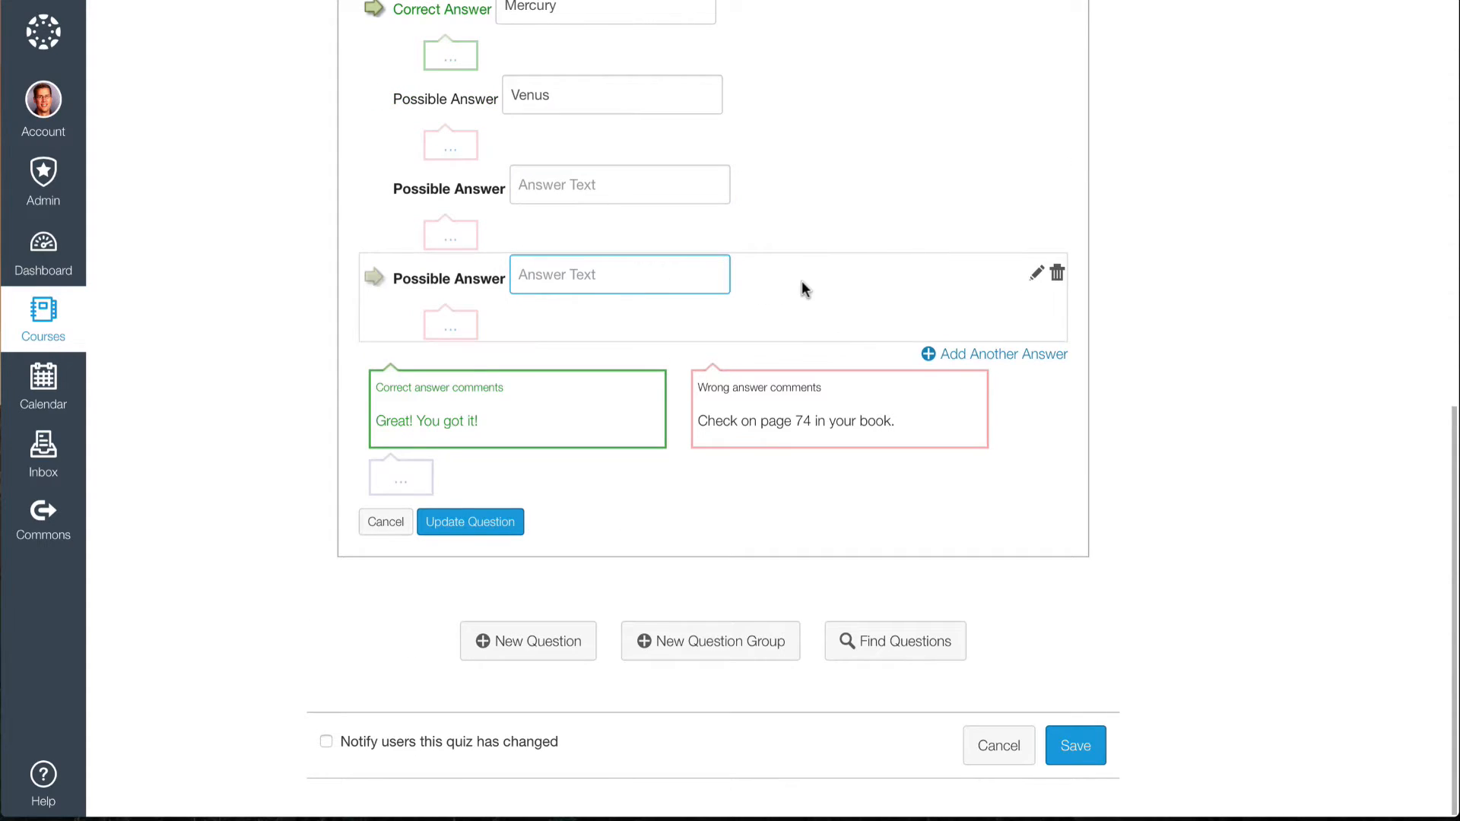
scroll(801, 280, up, 3)
click(572, 371)
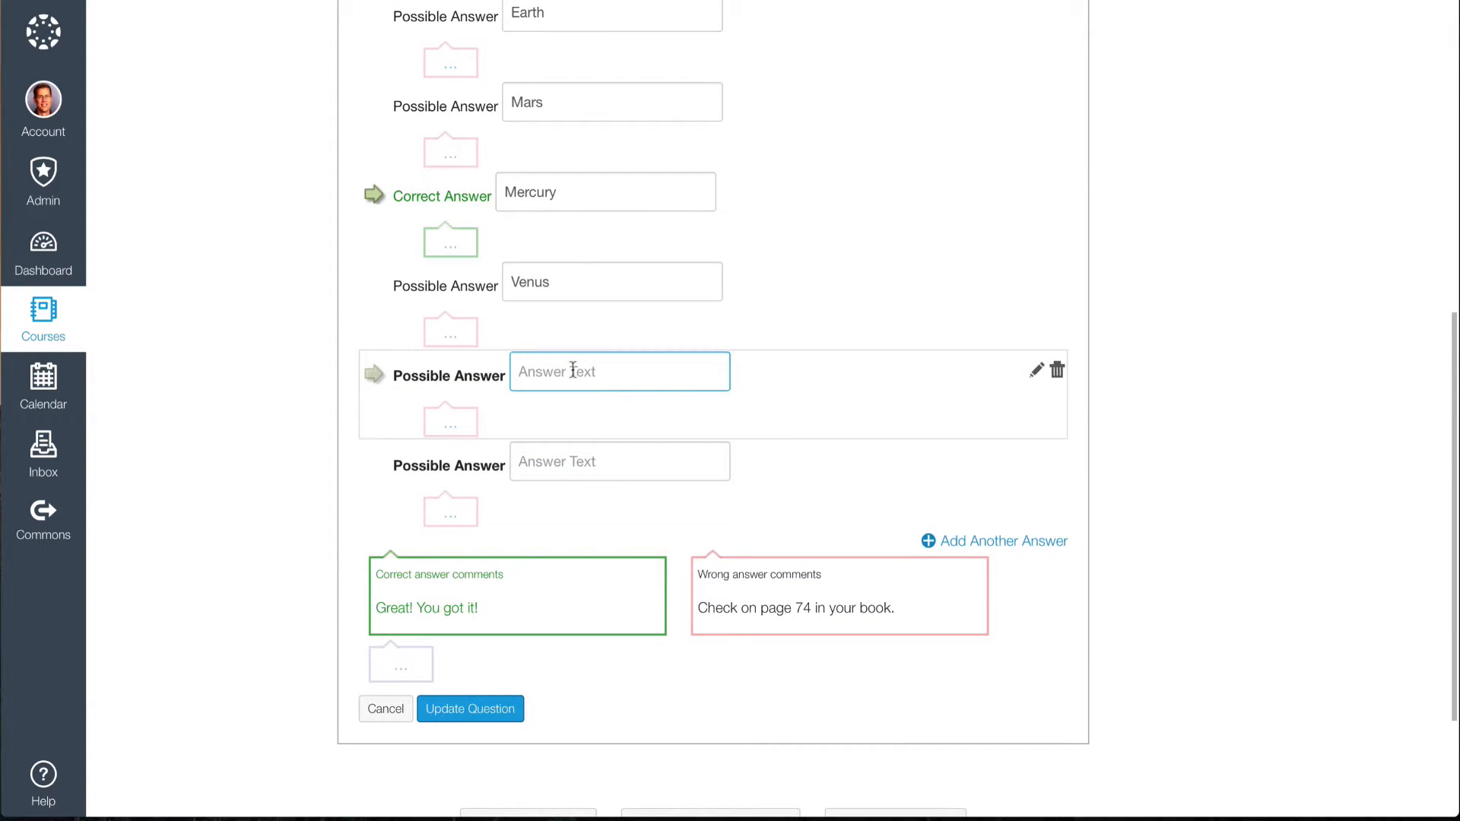
text(Jupiter)
key(Tab)
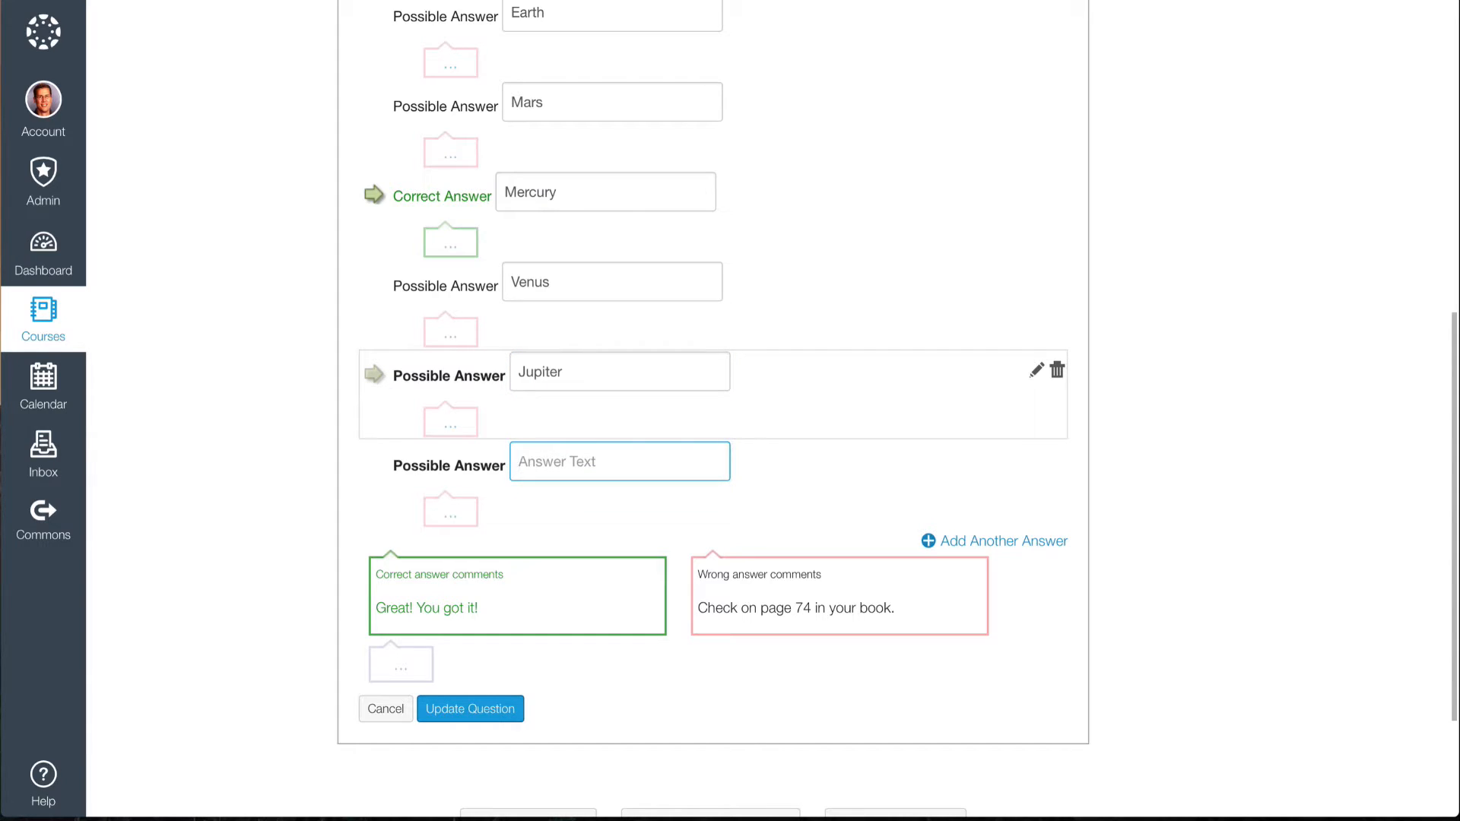
text(Saturn)
scroll(614, 490, down, 1)
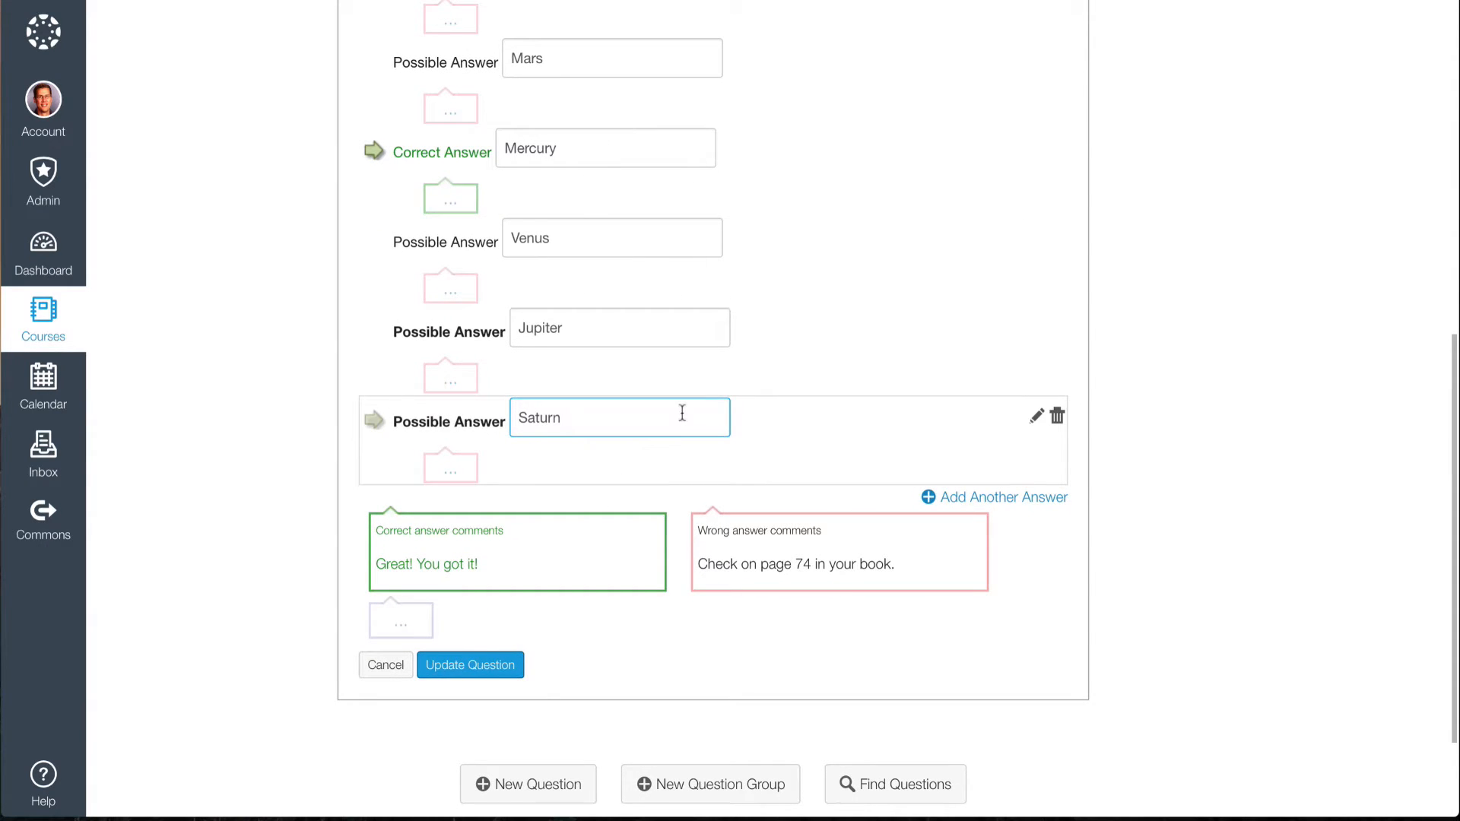
scroll(682, 413, up, 3)
scroll(682, 413, down, 2)
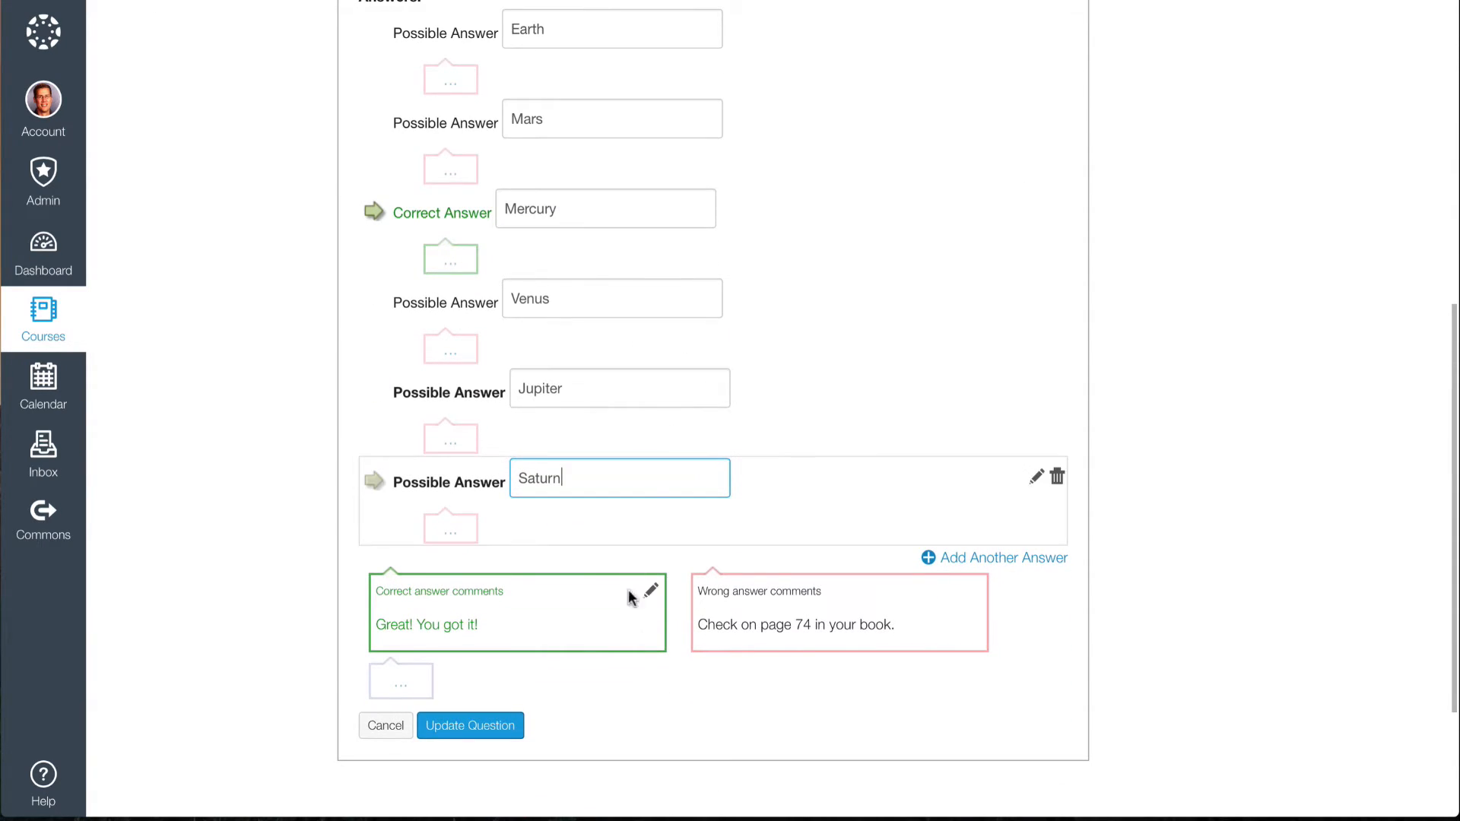
Update the multiple choice question with its answers and comments, and save the quiz.
click(470, 726)
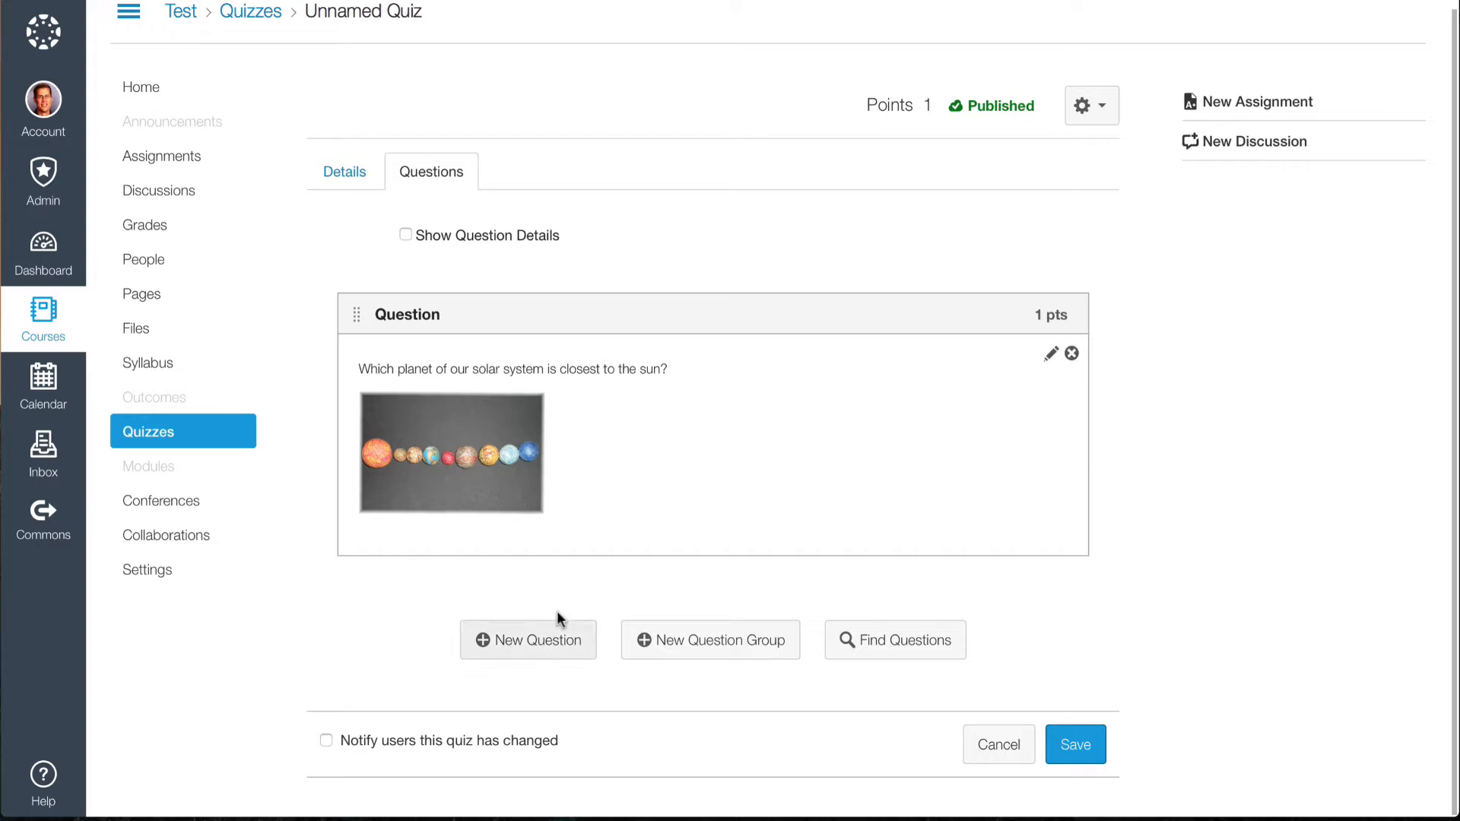
click(1073, 747)
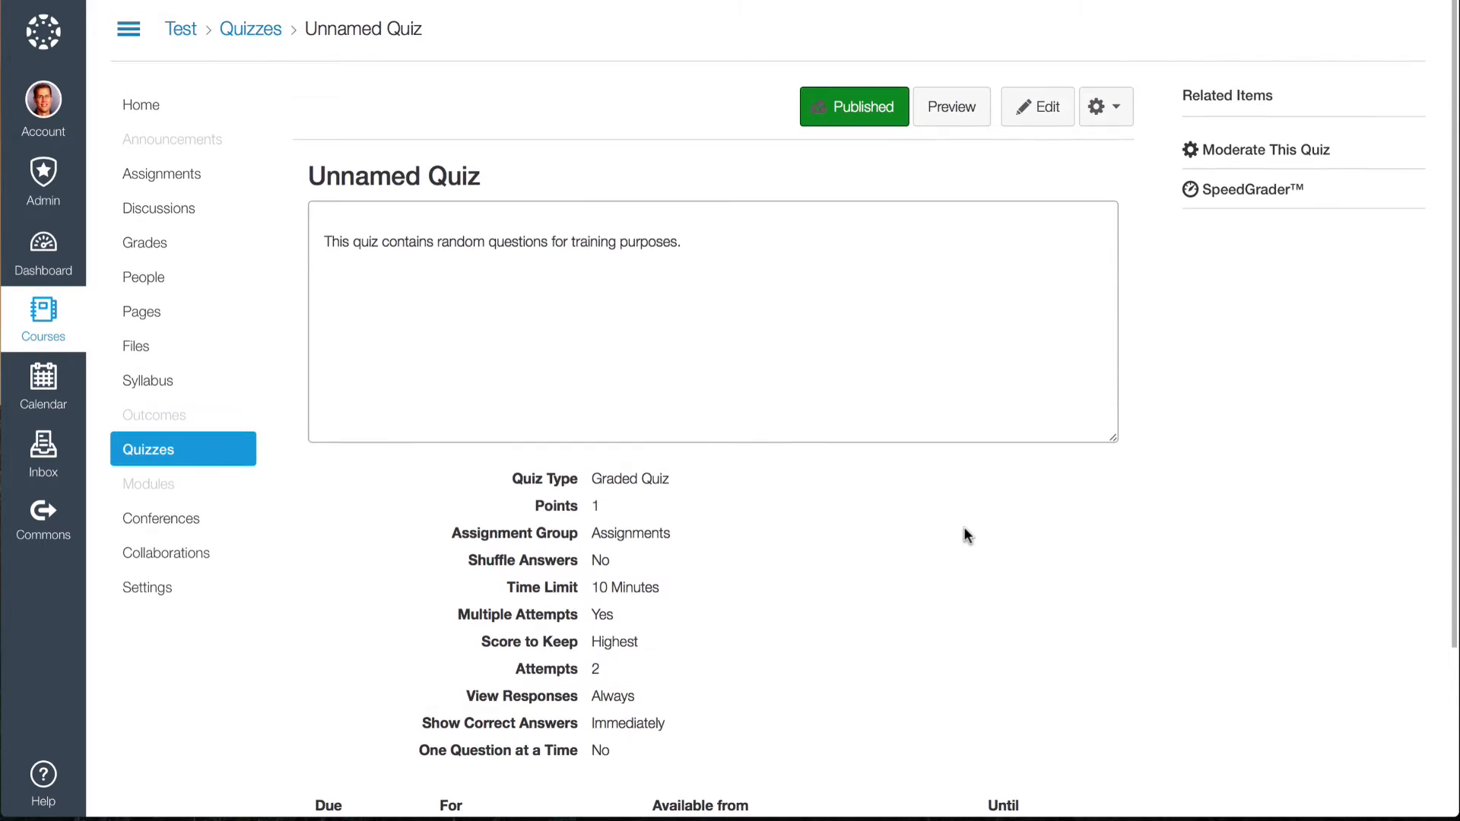
scroll(754, 435, down, 2)
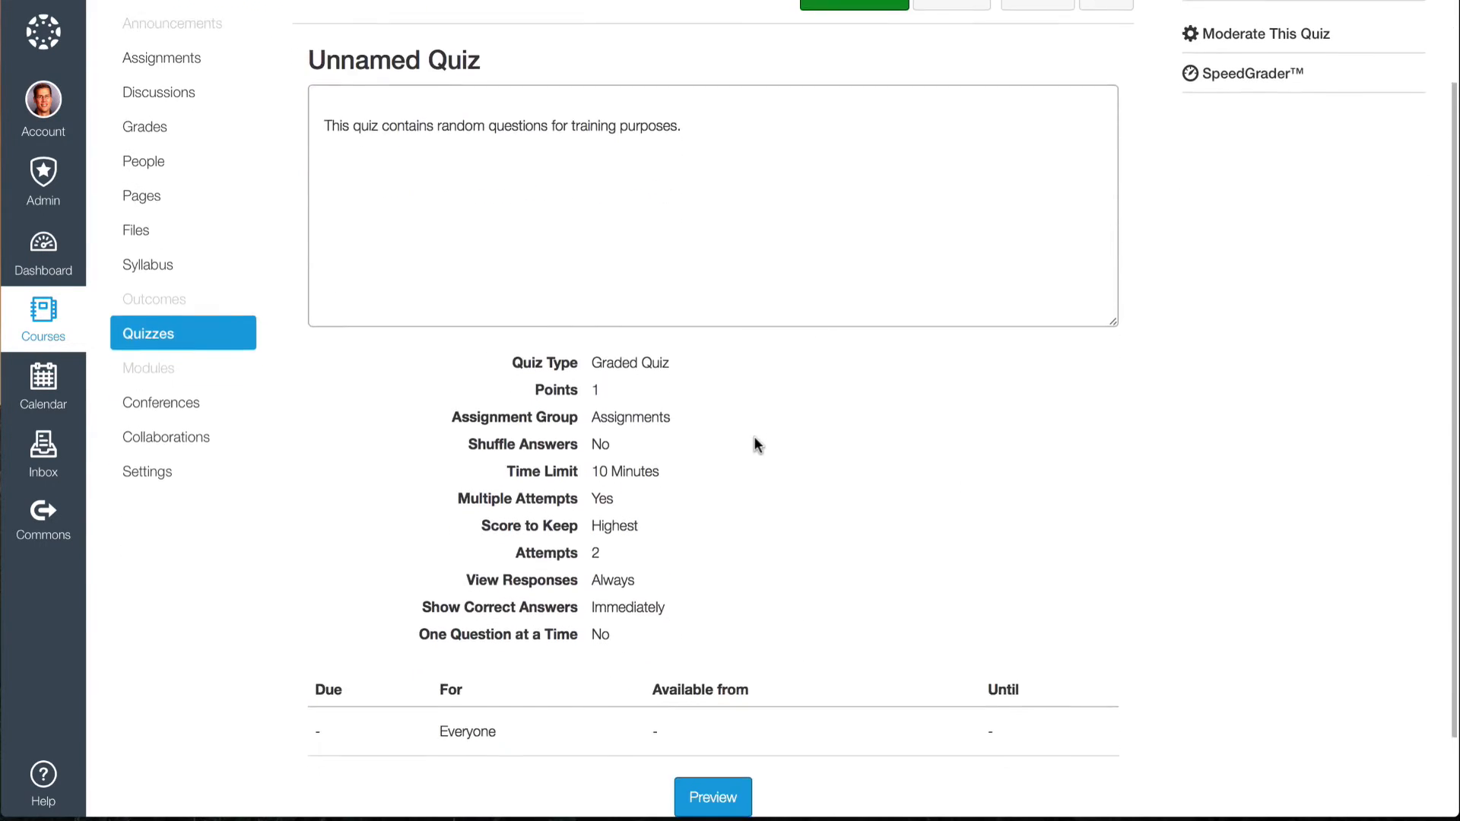
scroll(773, 386, up, 2)
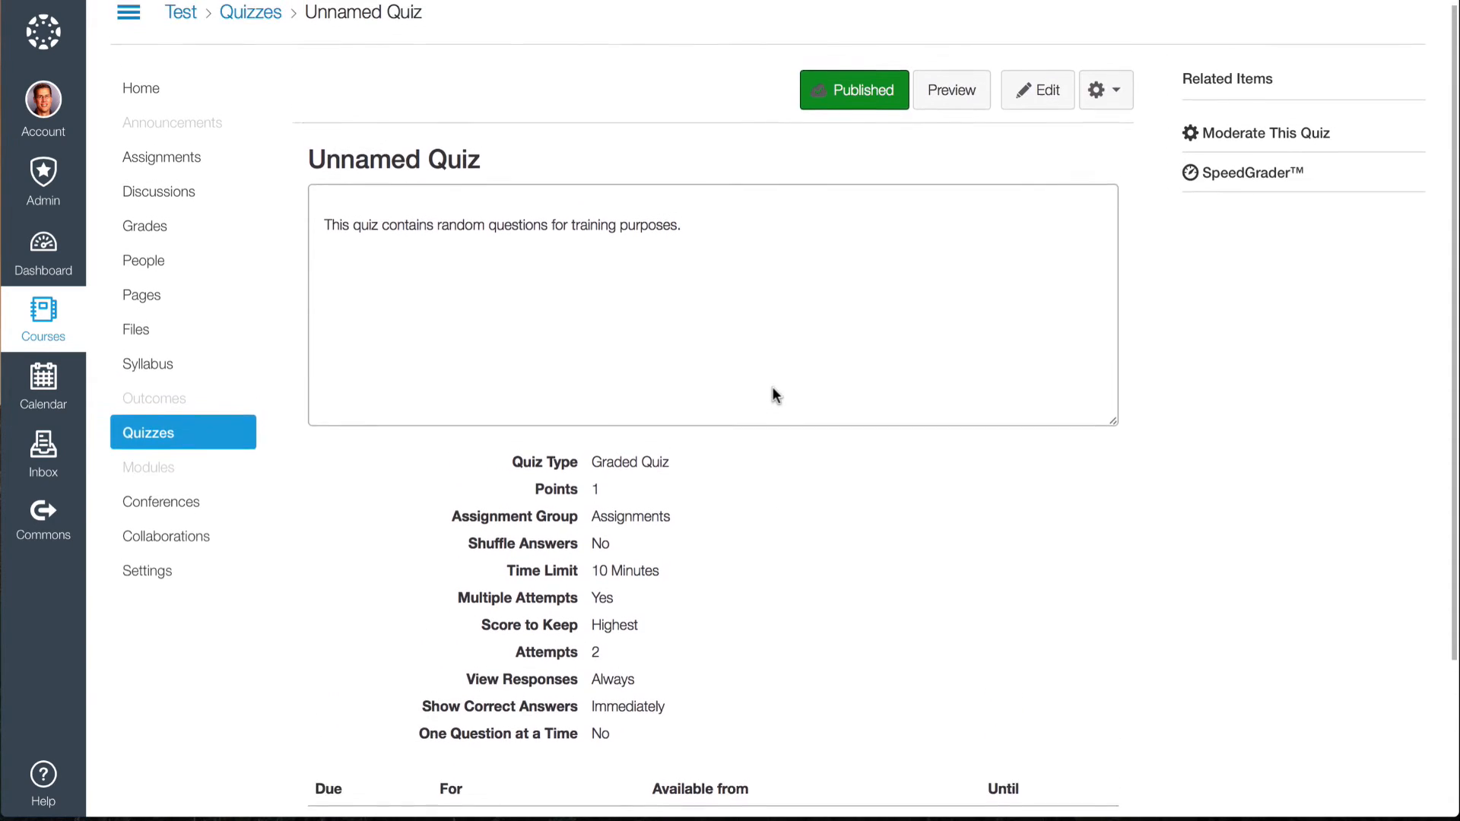
Preview the quiz and examine how the question, its image and the answer choices appear to students.
click(954, 103)
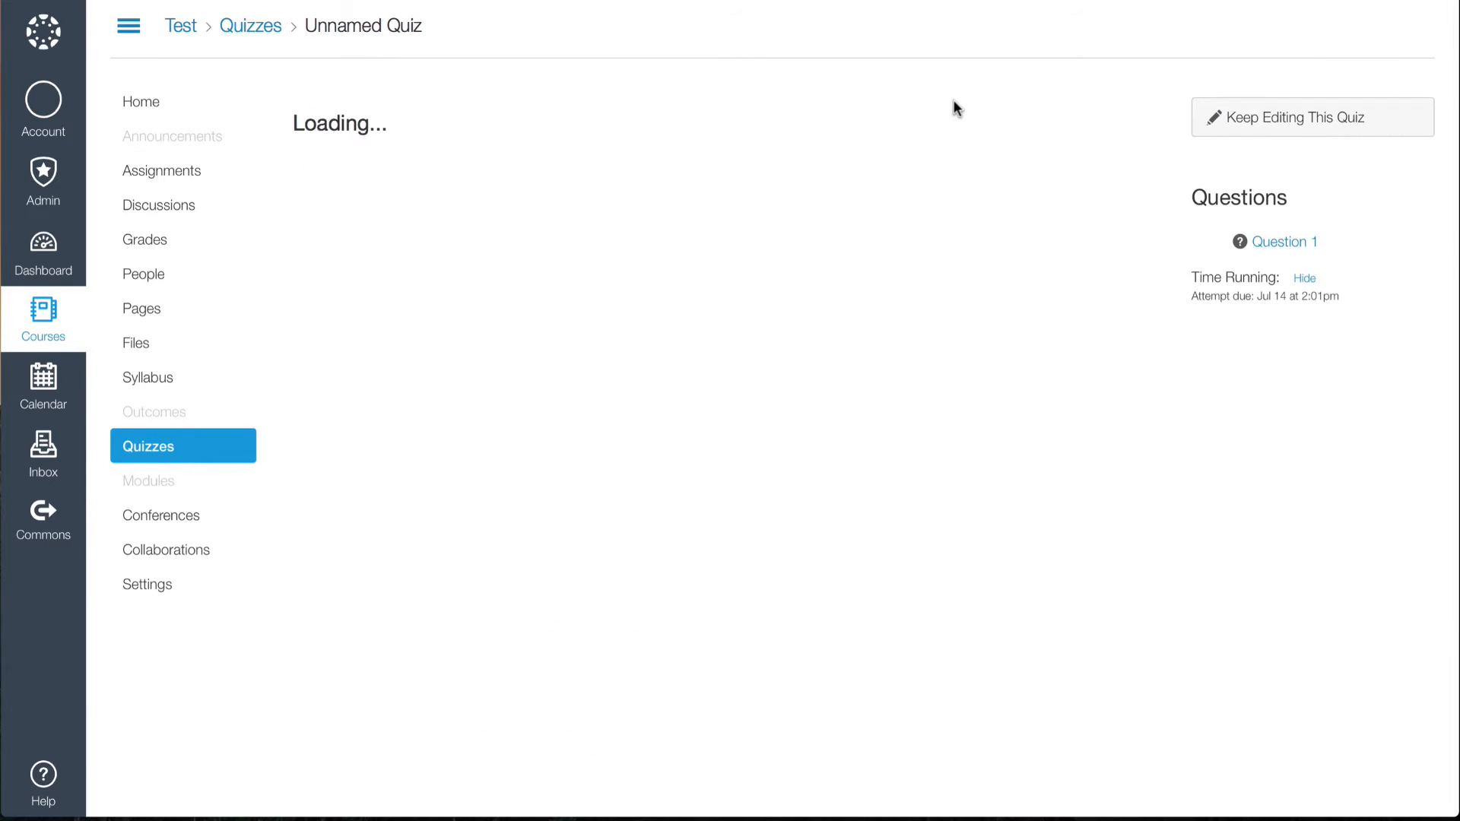
scroll(828, 308, down, 1)
scroll(829, 304, down, 3)
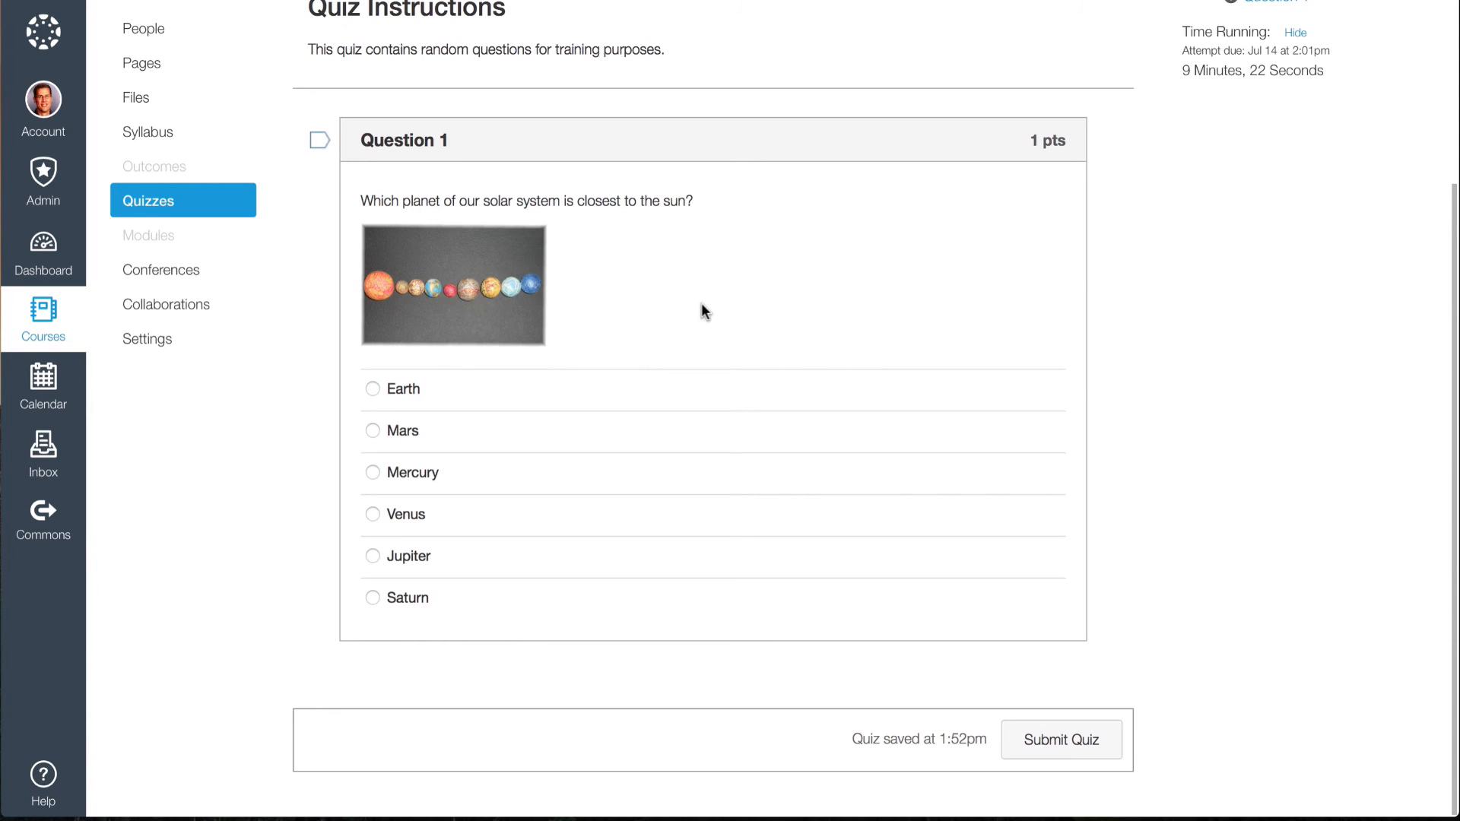
scroll(940, 304, up, 3)
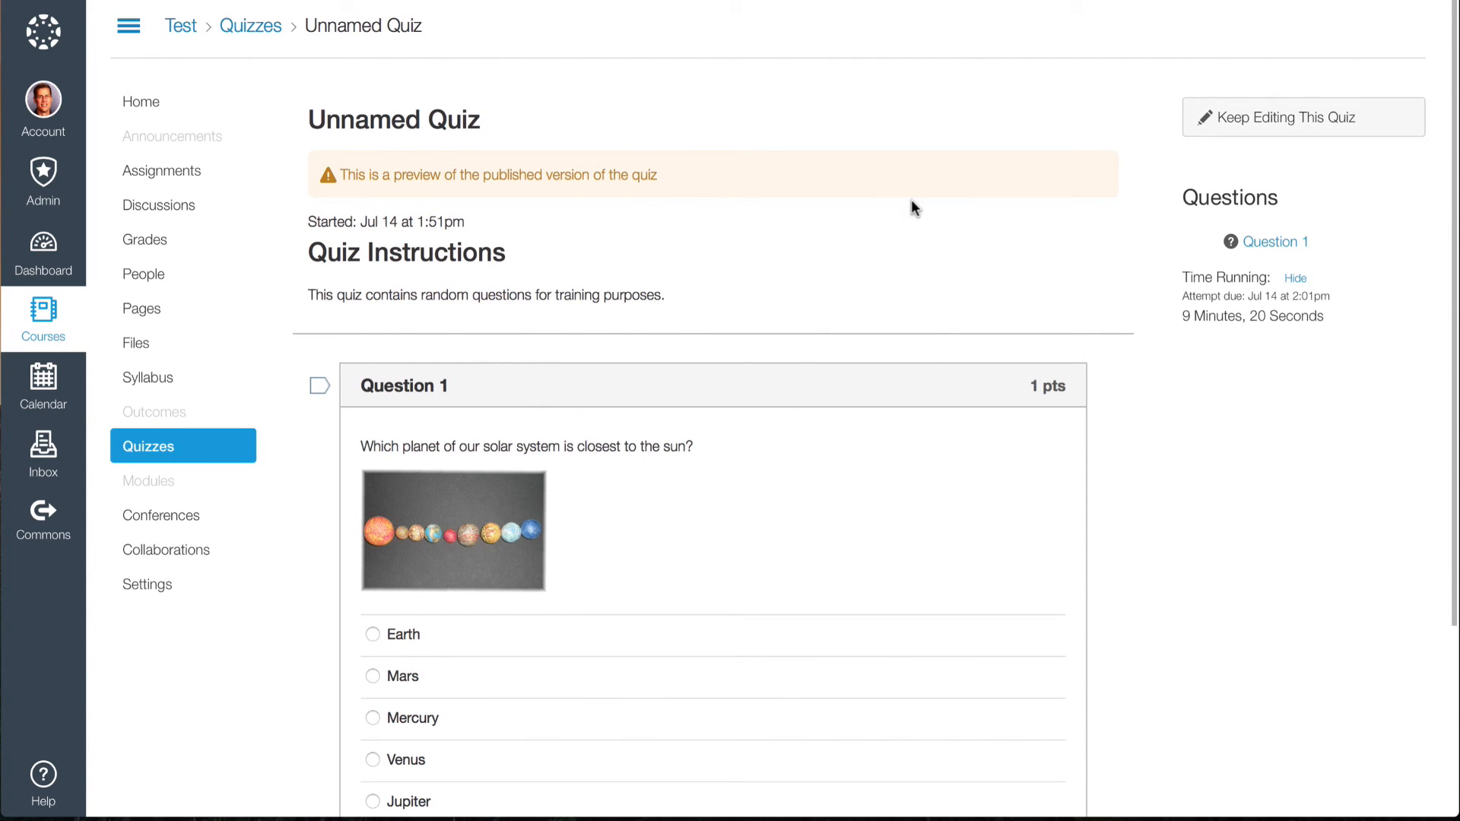
Return from the preview to editing the quiz and save it with its existing settings.
click(1264, 117)
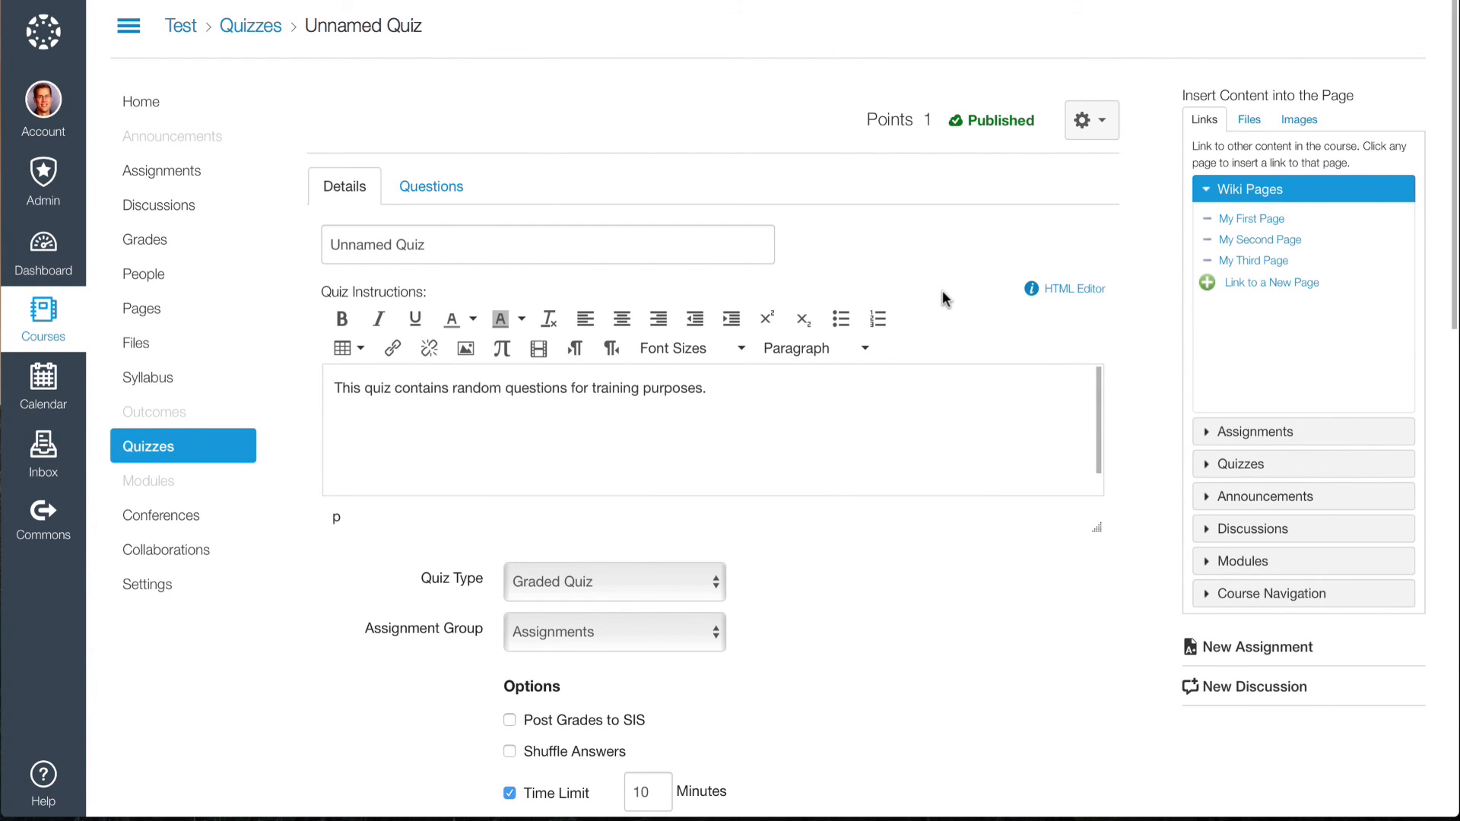
scroll(943, 293, down, 15)
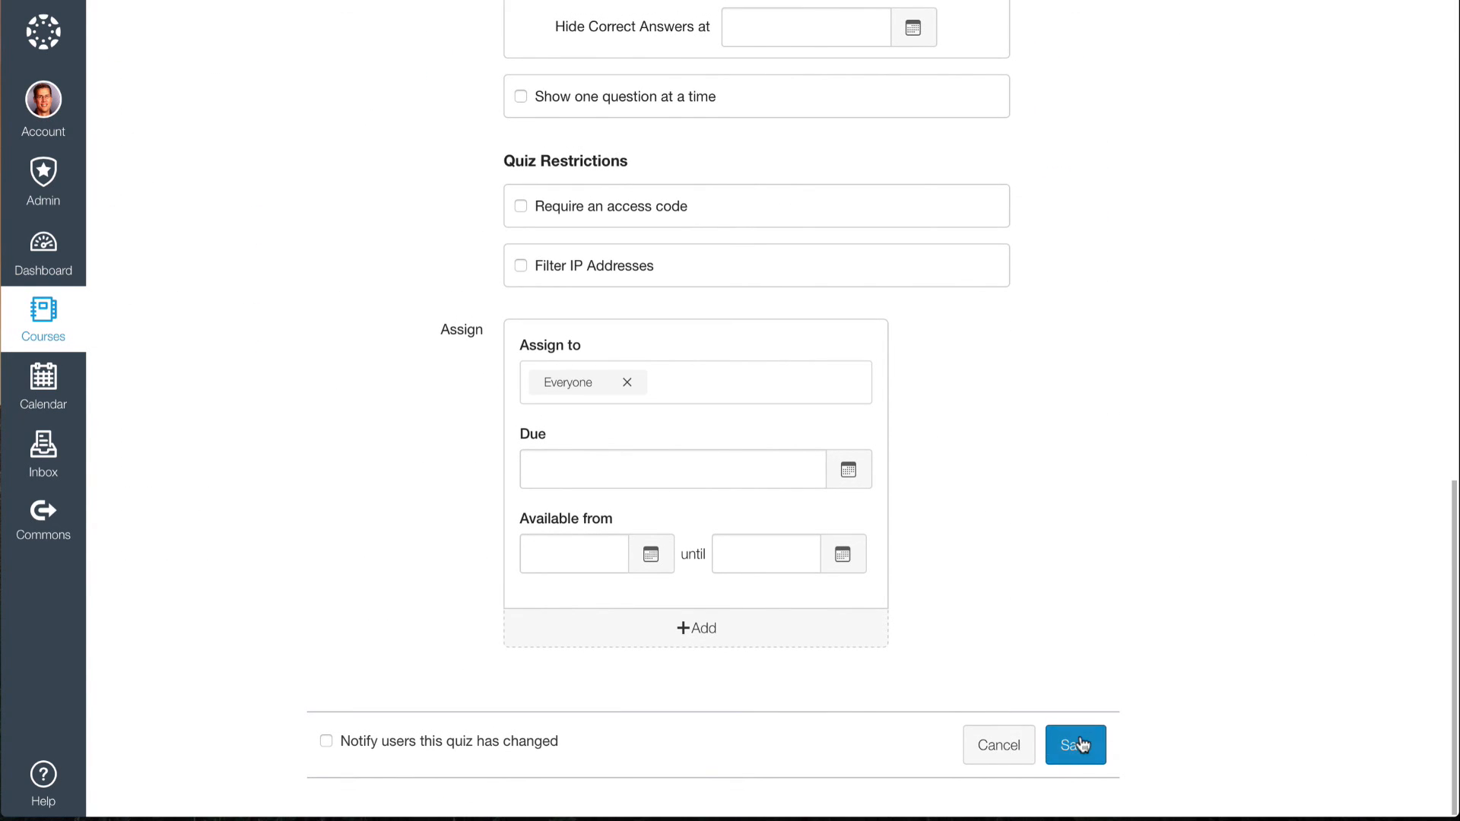
click(1080, 745)
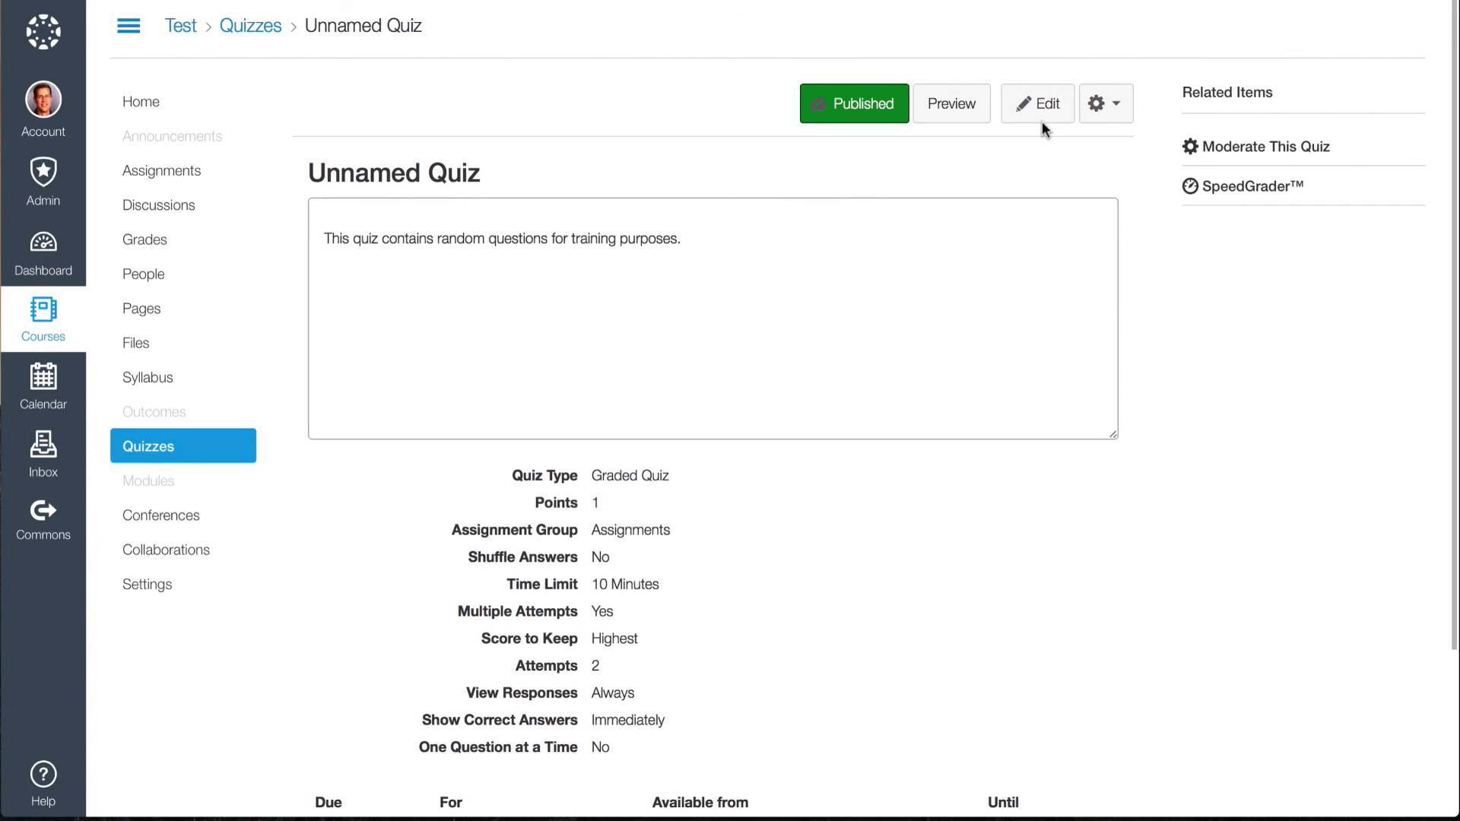
scroll(1037, 224, down, 5)
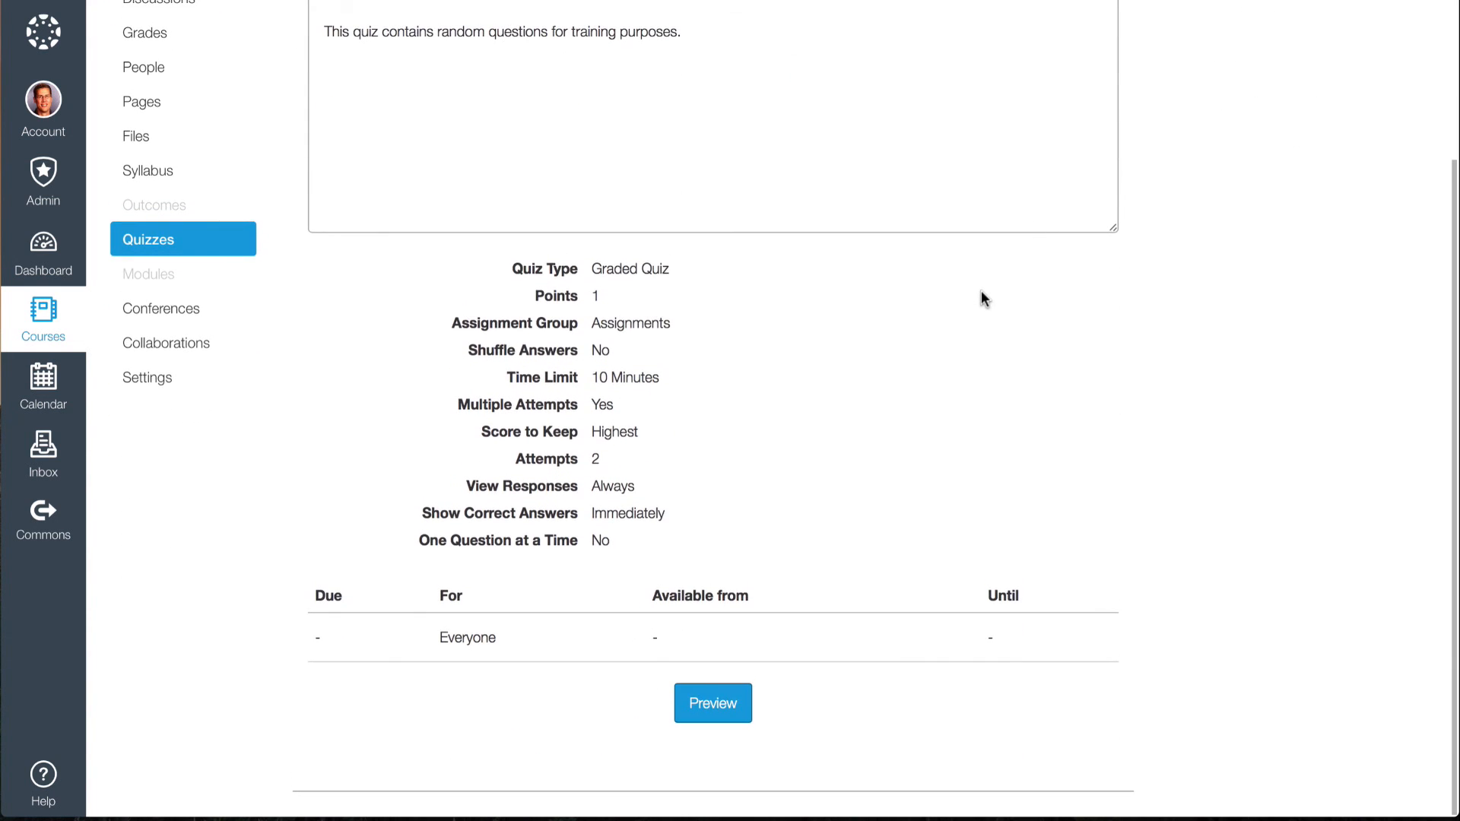